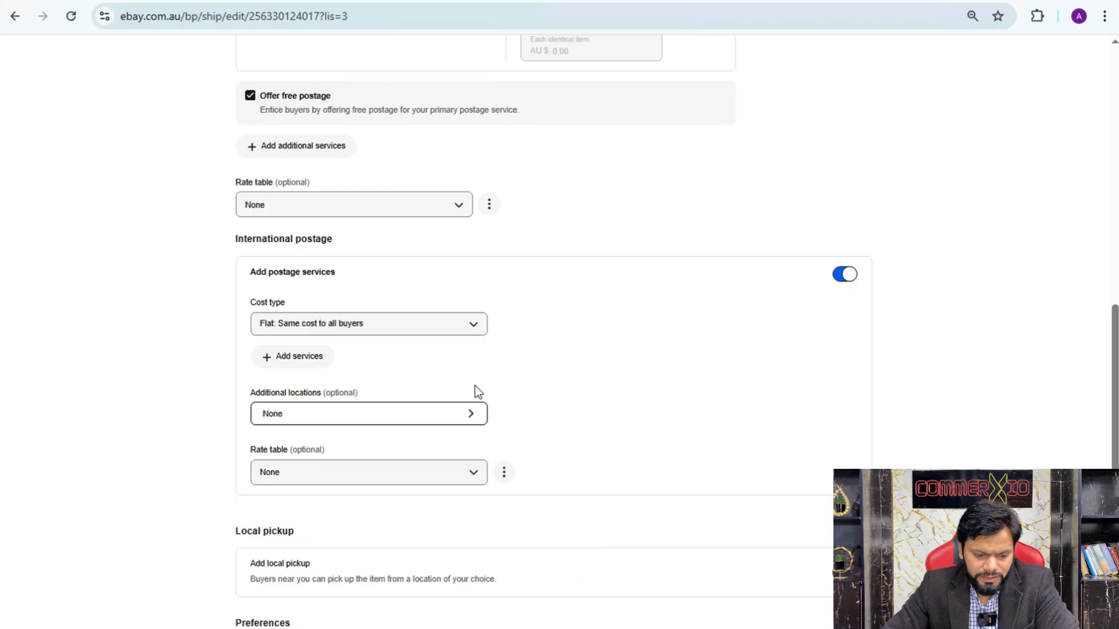
Review the available cost types for the listing's international postage
scroll(475, 386, down, 2)
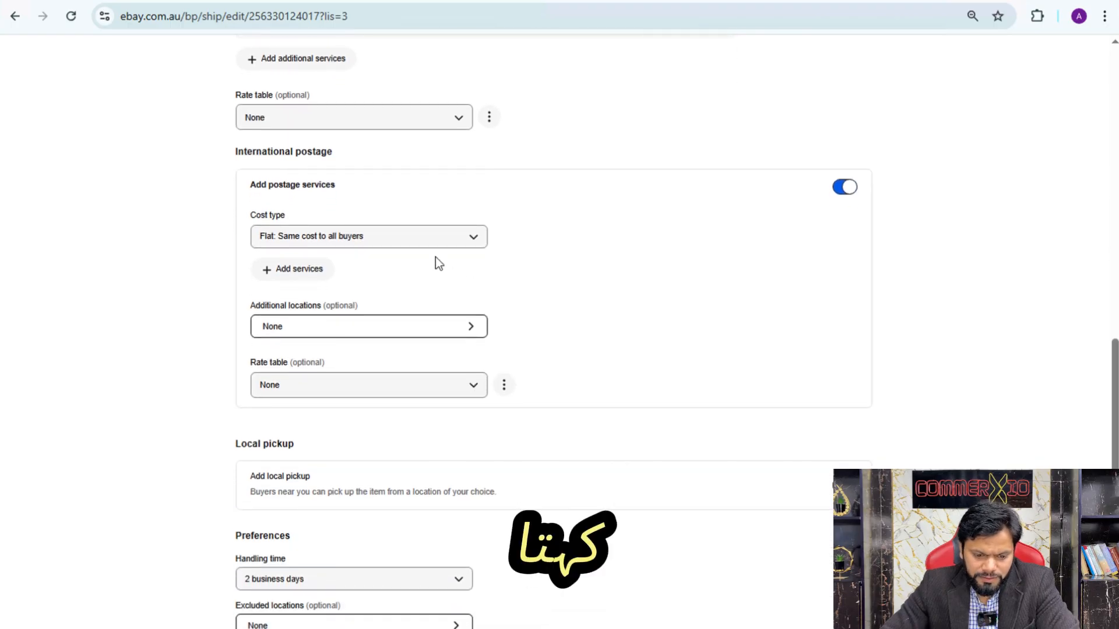
click(361, 239)
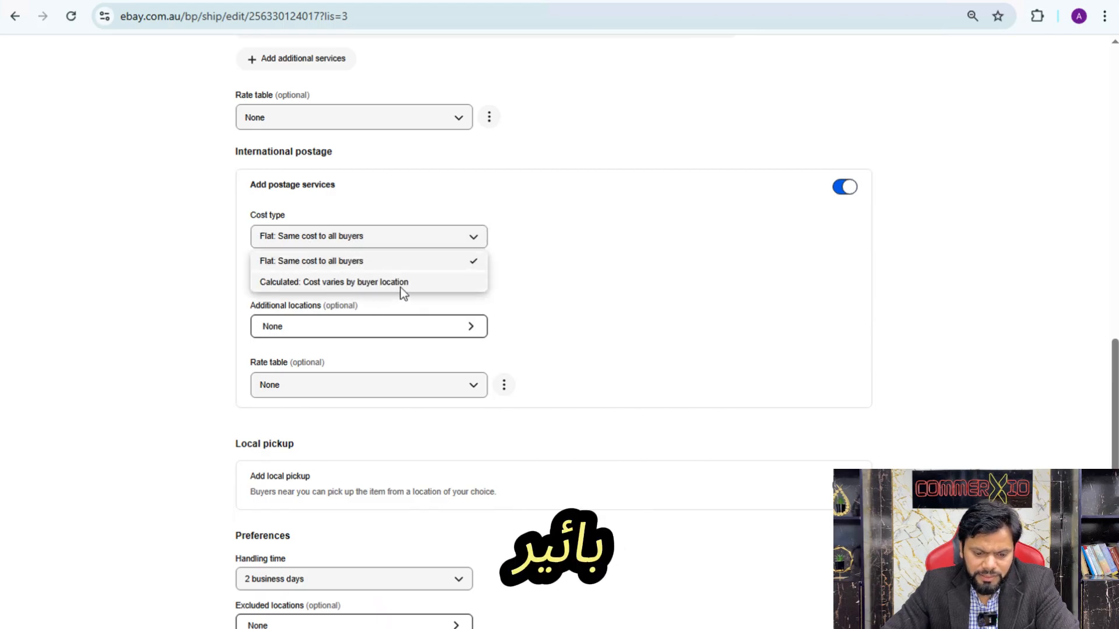
click(501, 276)
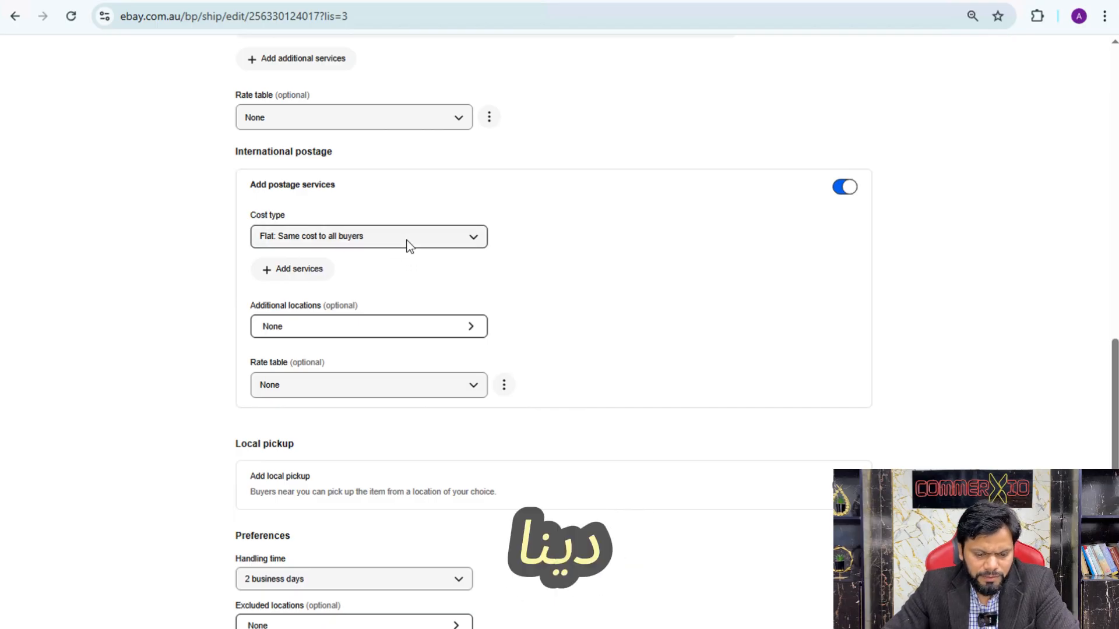
Open the service selection for international postage and search it for "international"
click(317, 269)
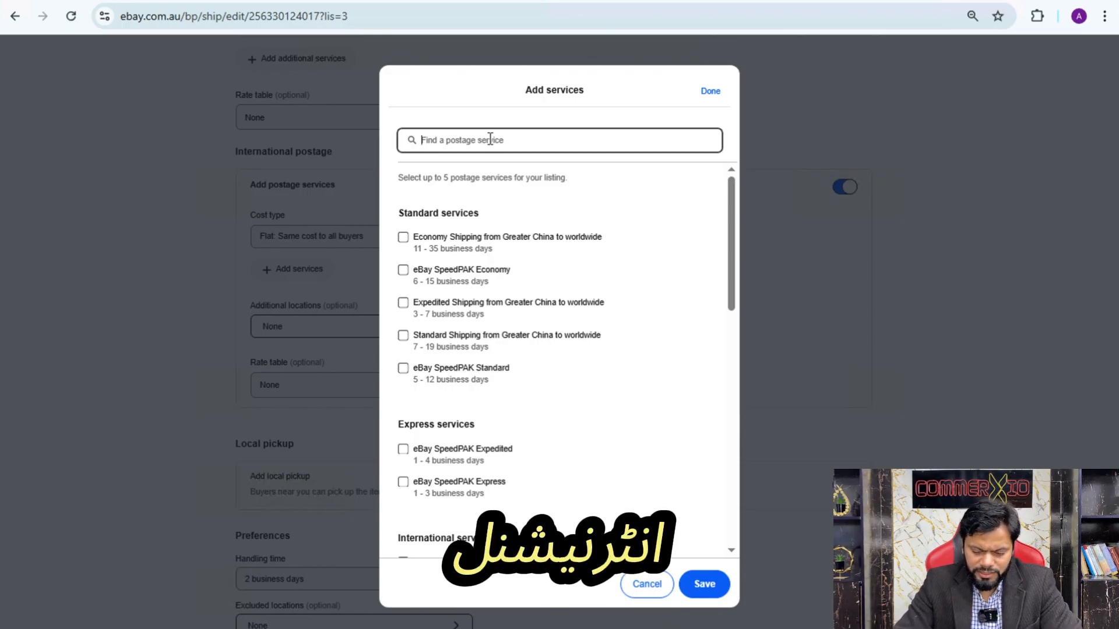
text(internation)
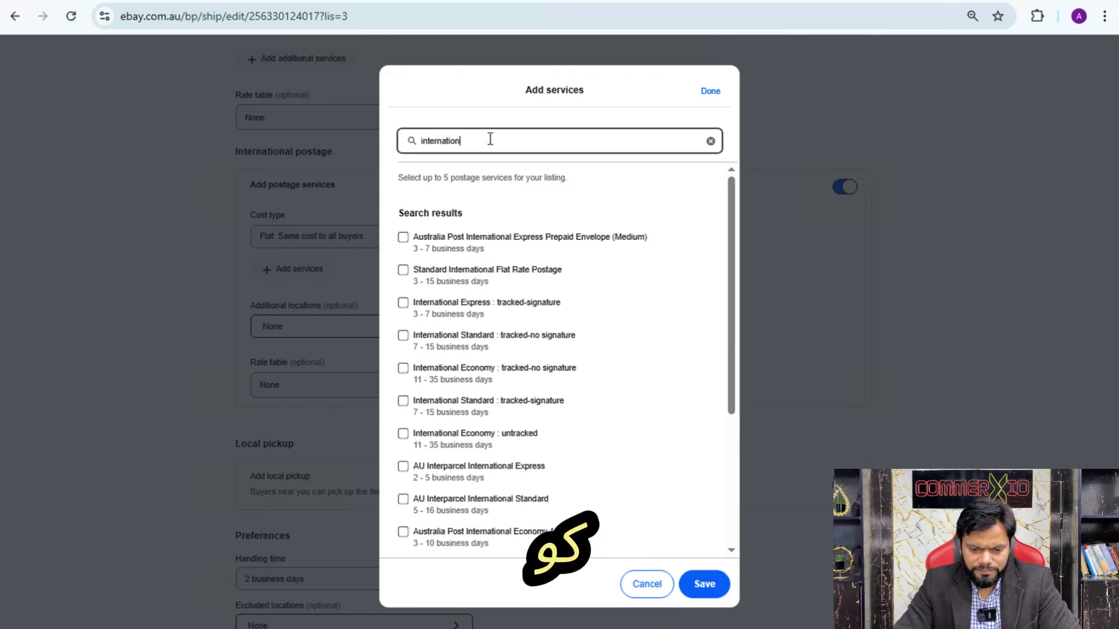
text(al)
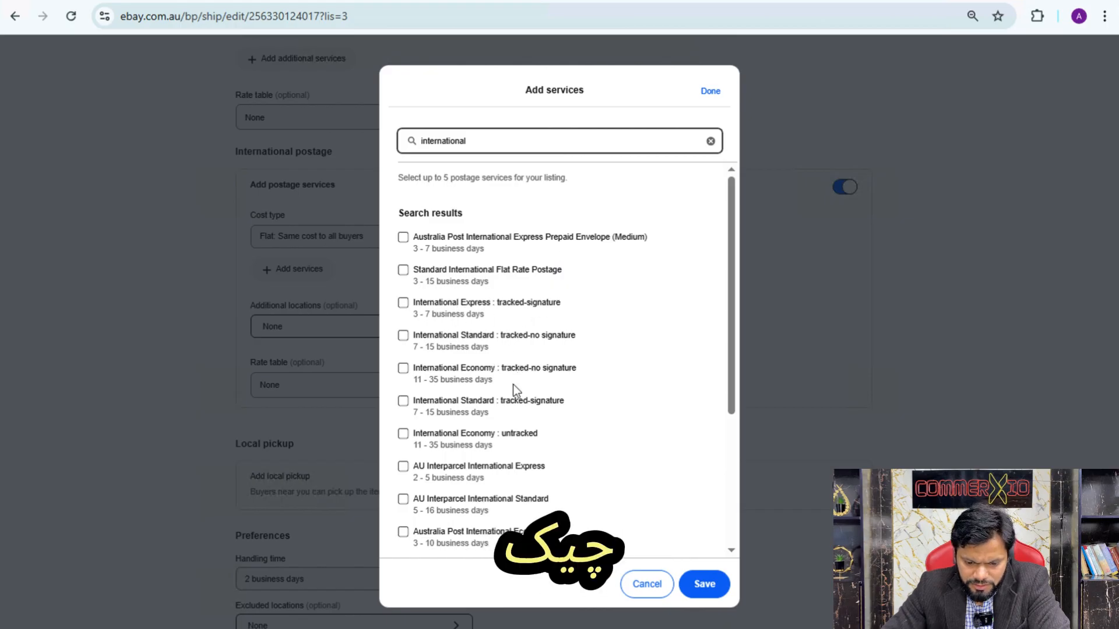
scroll(520, 417, down, 1)
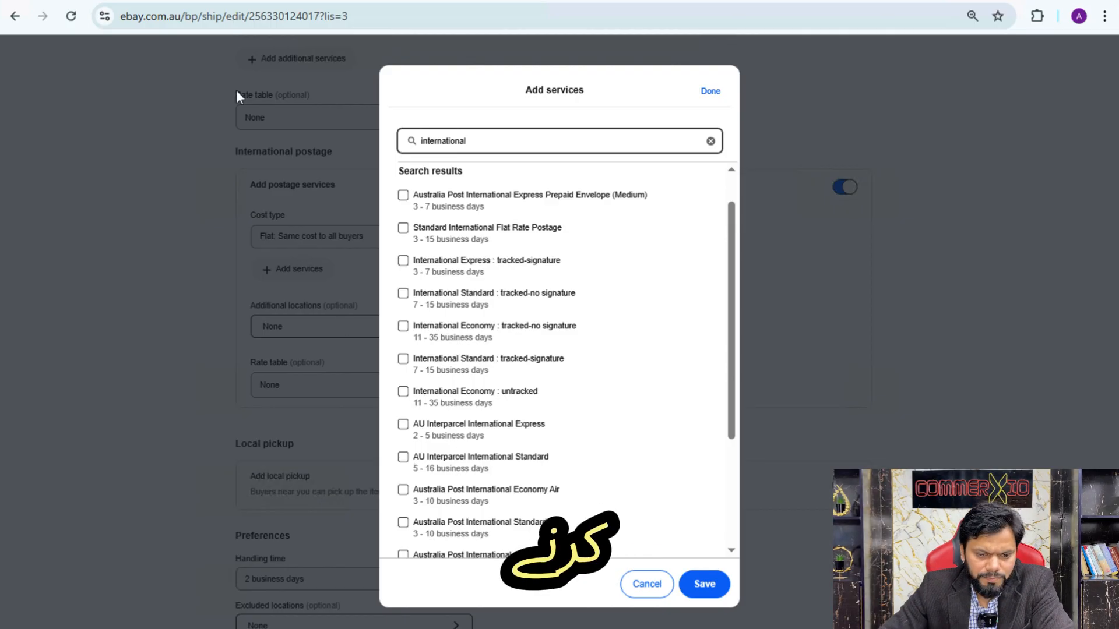
Switch to the eBay postage rate estimator and set the package to 7 kg and 3 x 3 x 3 cm
click(208, 0)
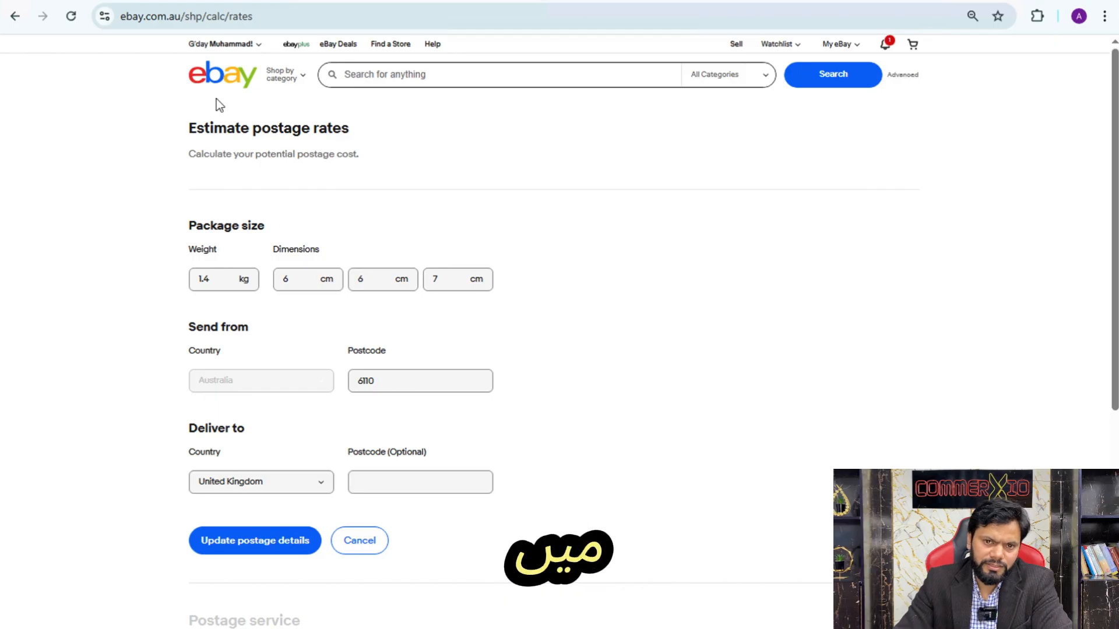
double_click(205, 281)
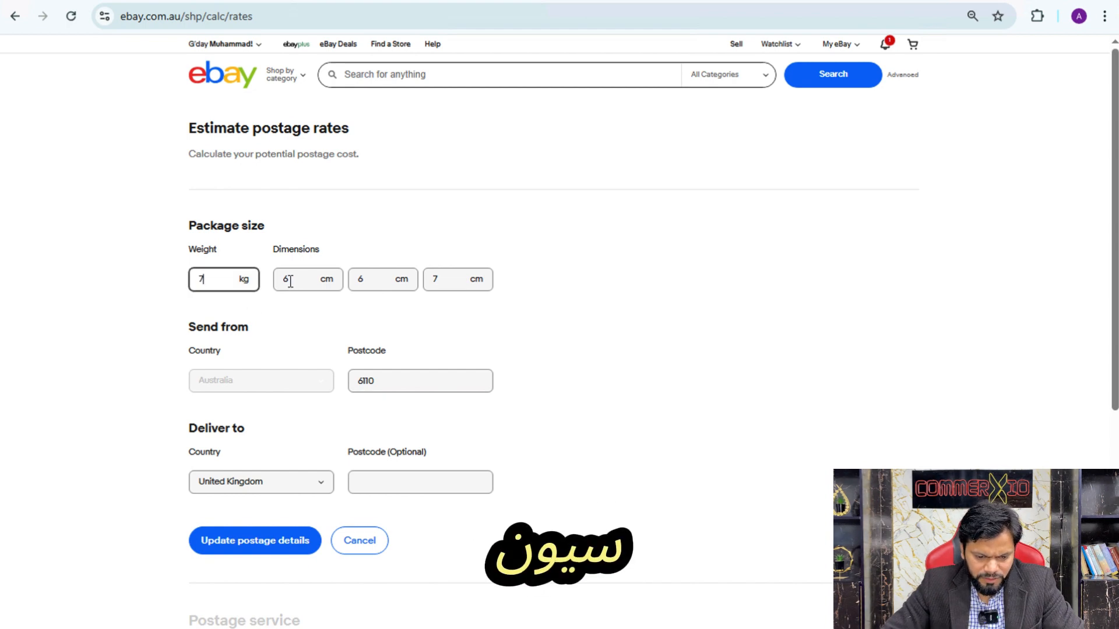
double_click(290, 282)
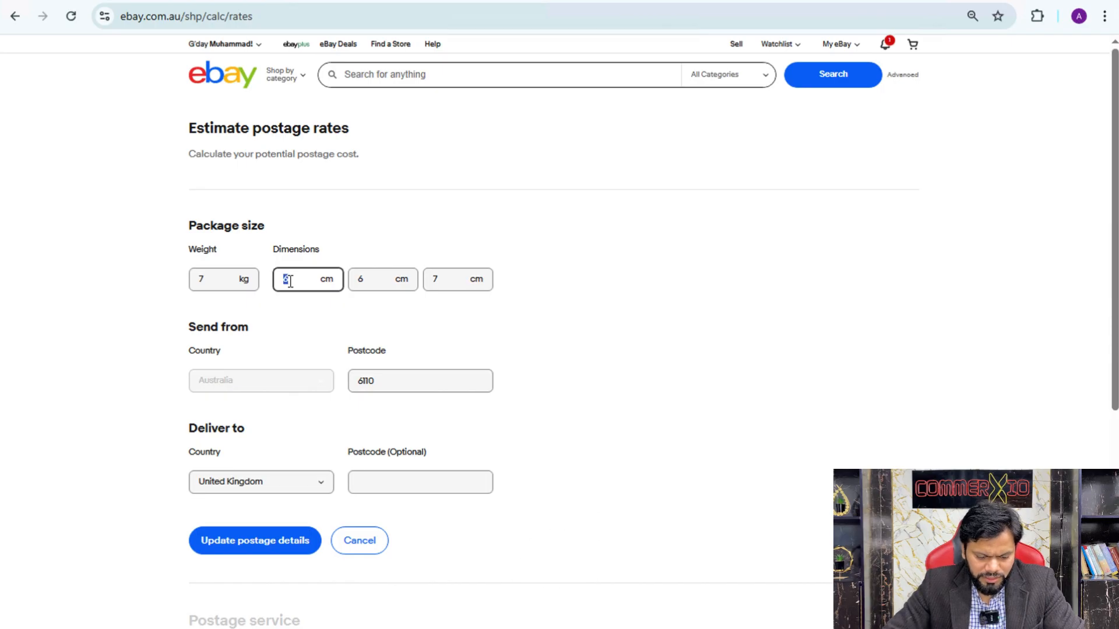
double_click(370, 281)
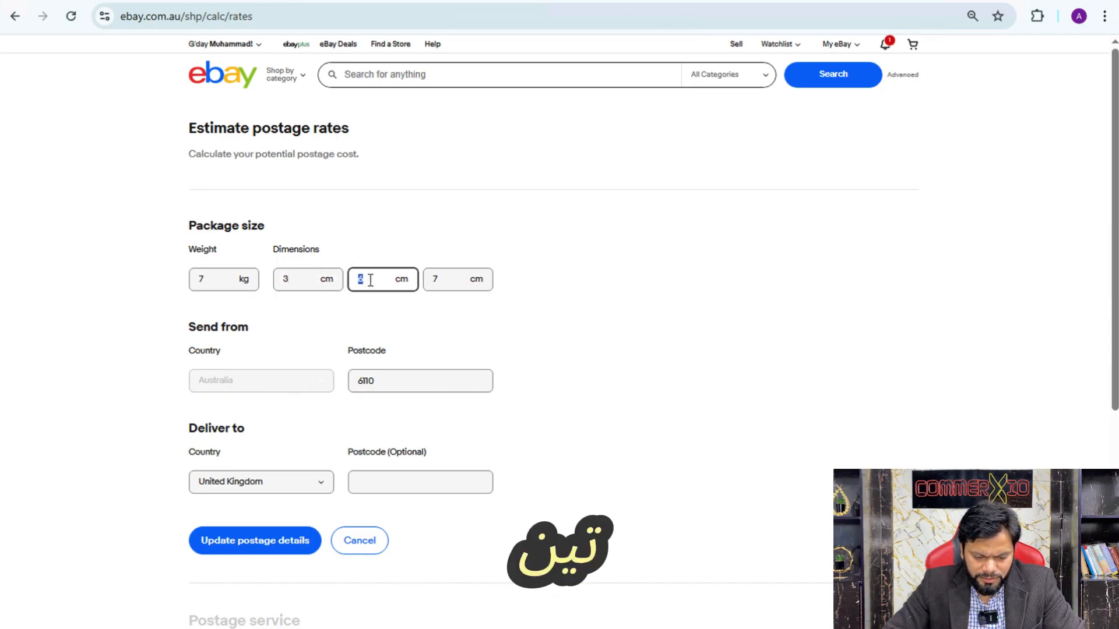
double_click(443, 284)
text(3)
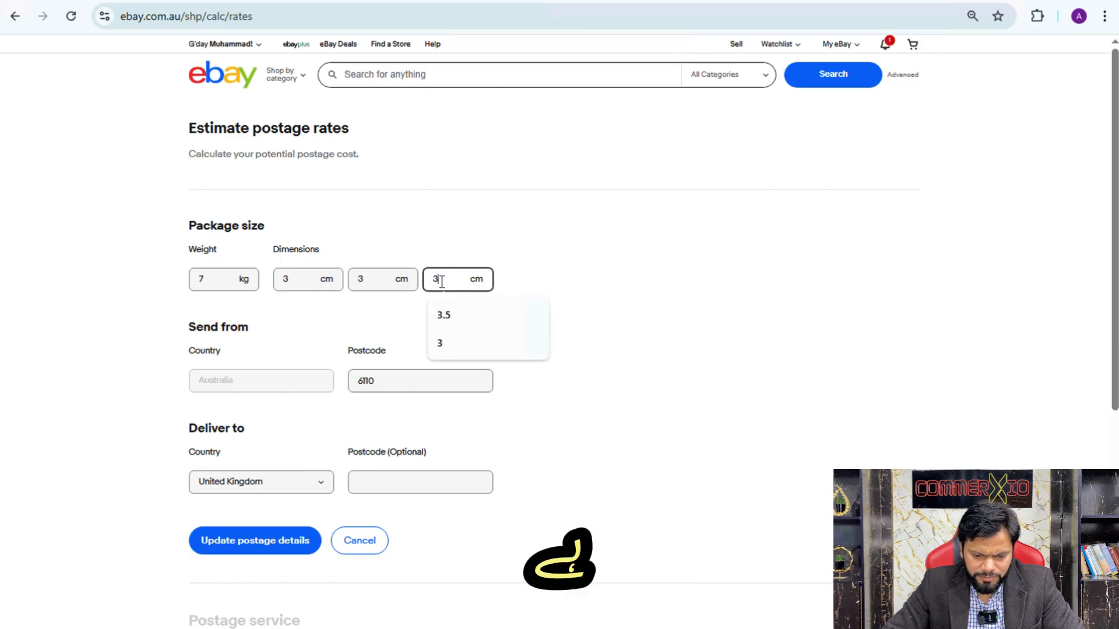
click(299, 316)
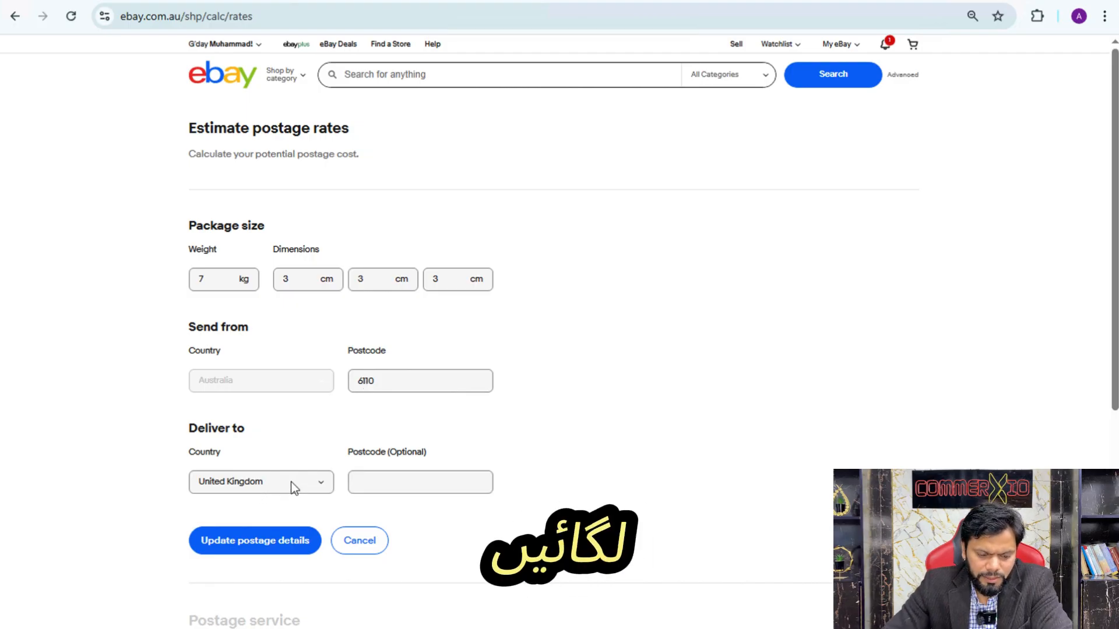
Choose United Kingdom as the delivery country without a destination postcode and calculate the postage rates
click(315, 484)
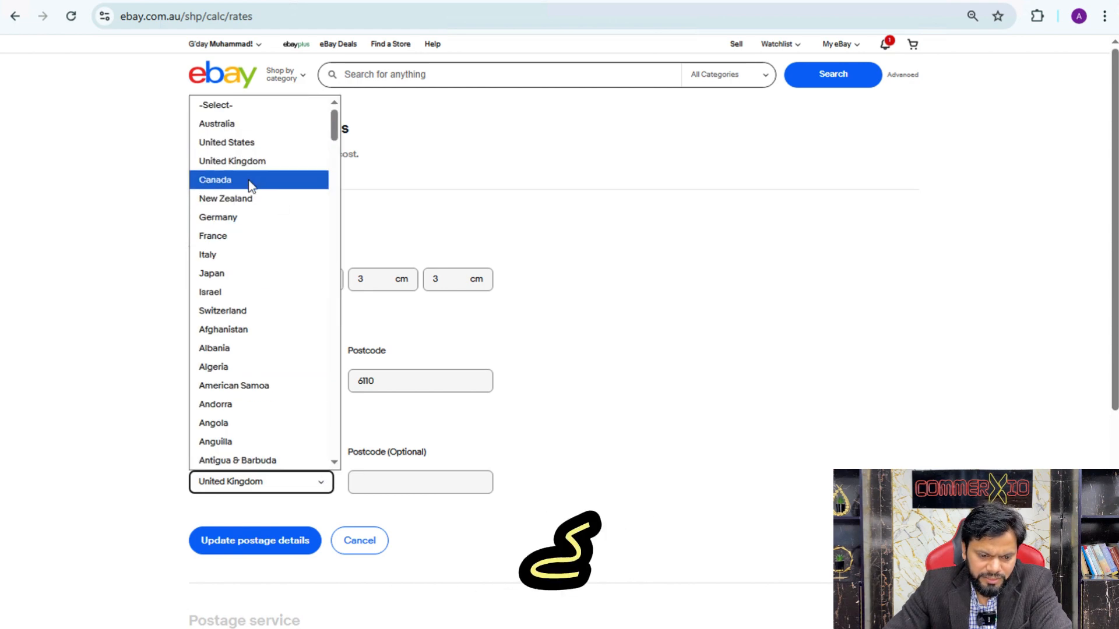
click(265, 158)
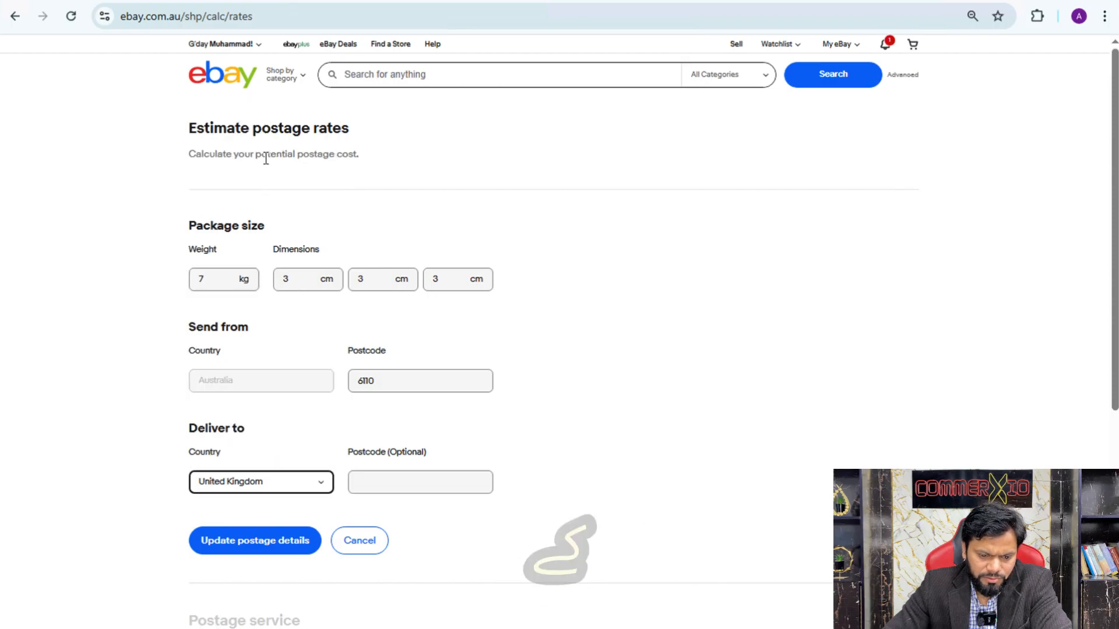
click(382, 483)
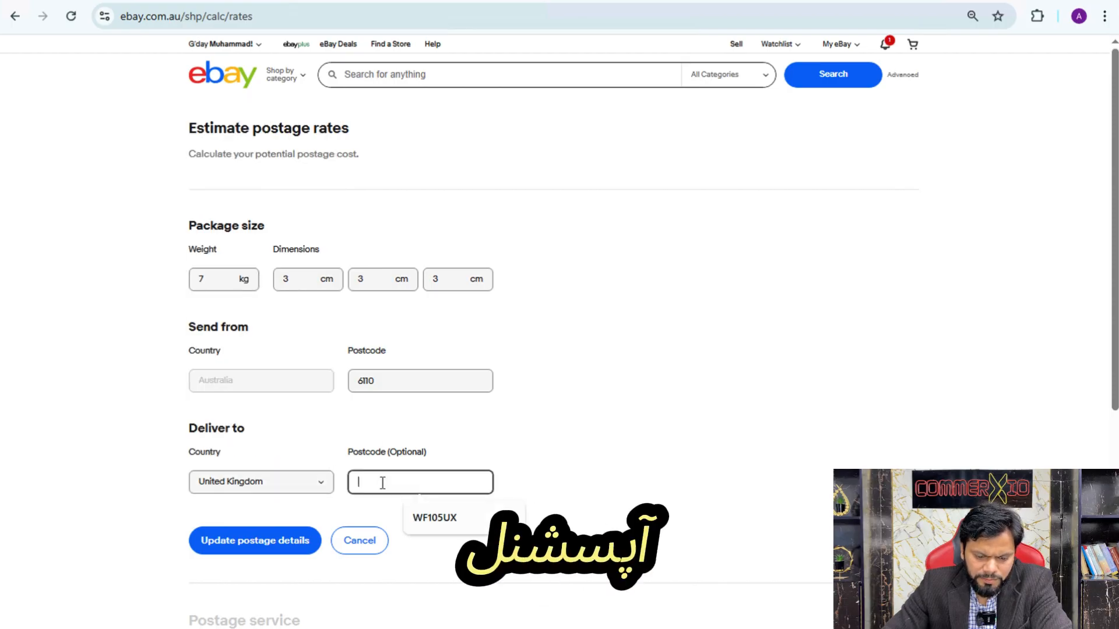
click(450, 457)
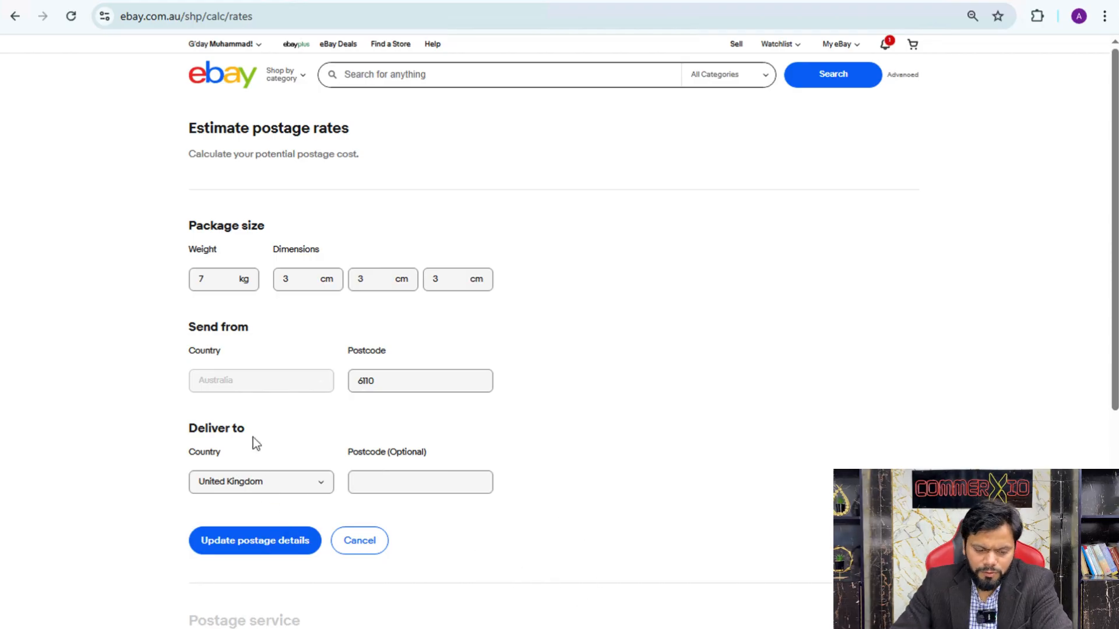
click(251, 542)
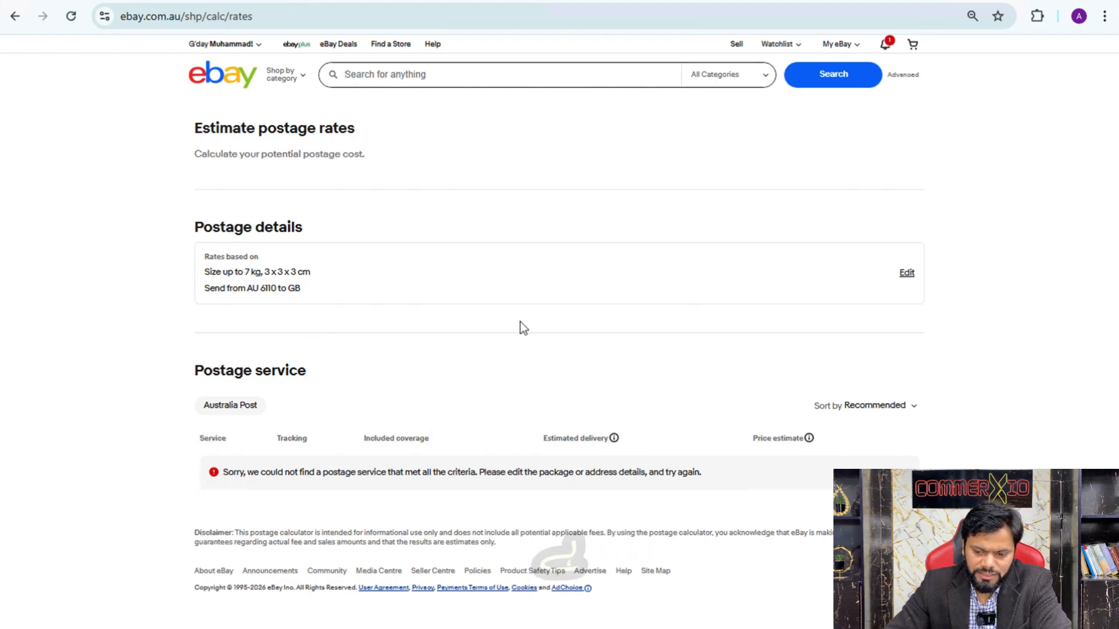
Edit the postage details to set the package weight to 0.7 kg and recalculate the rates
click(905, 273)
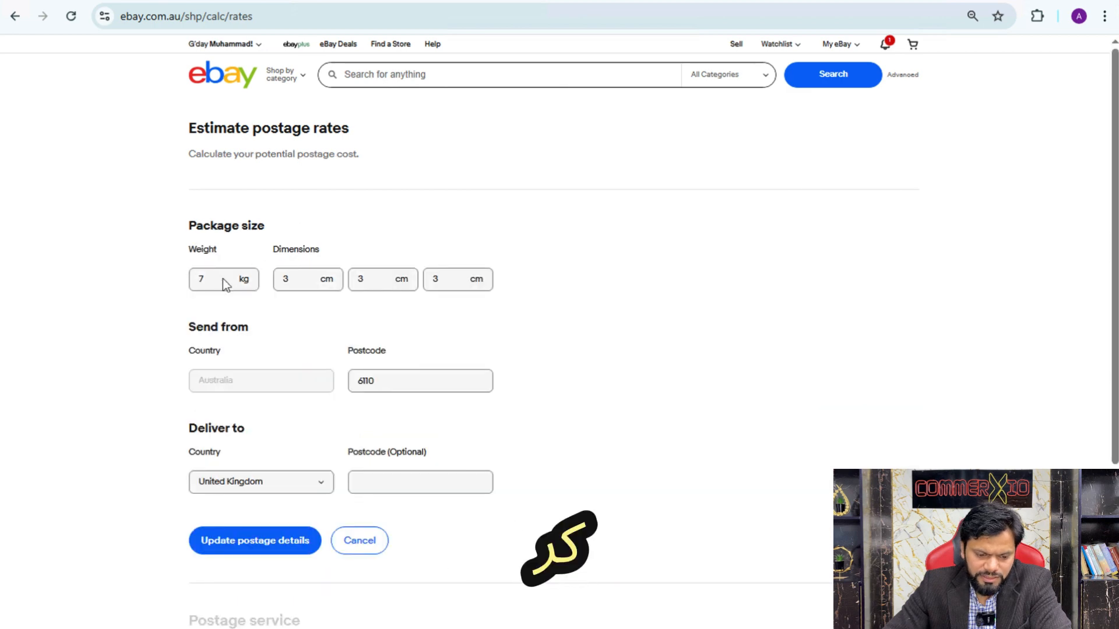
click(208, 280)
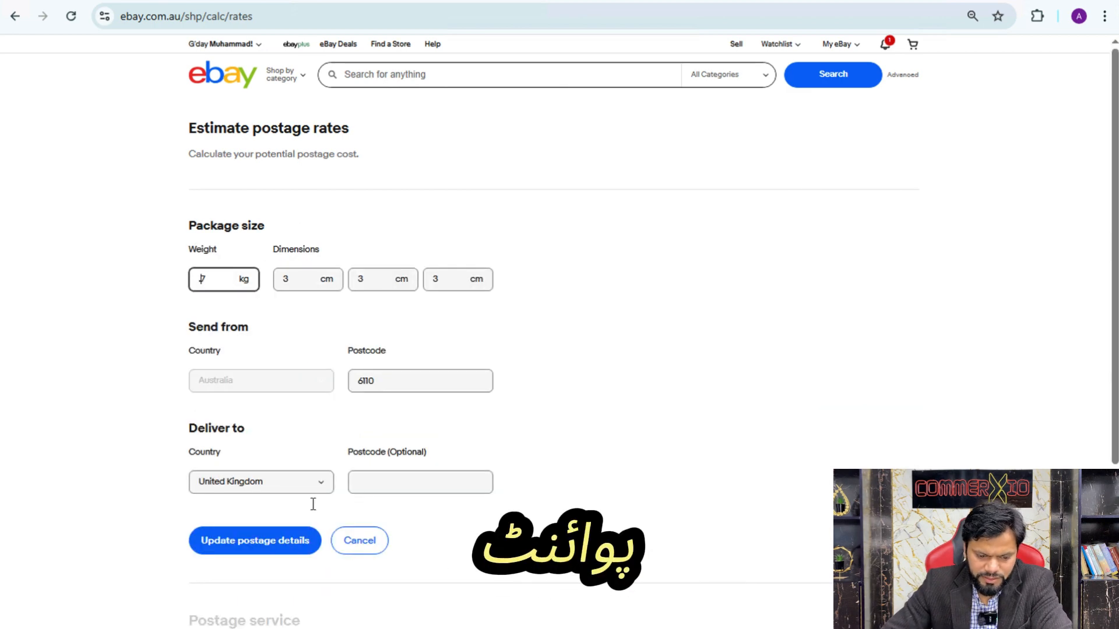
click(272, 544)
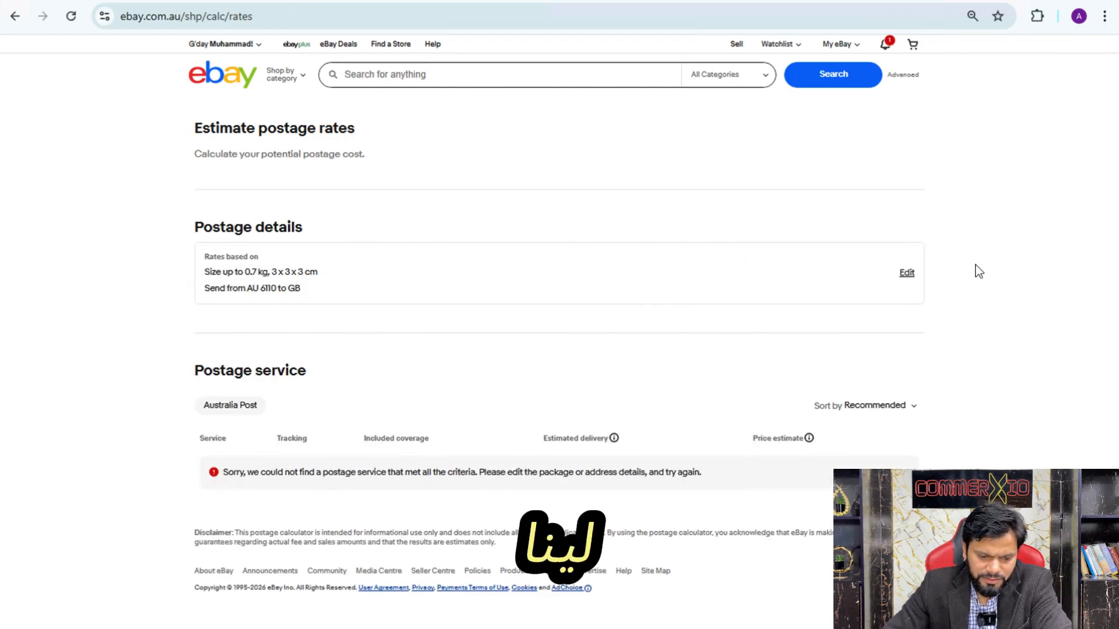
Edit the package dimensions to 5 x 5 x 5 cm and recalculate the postage rates
click(906, 273)
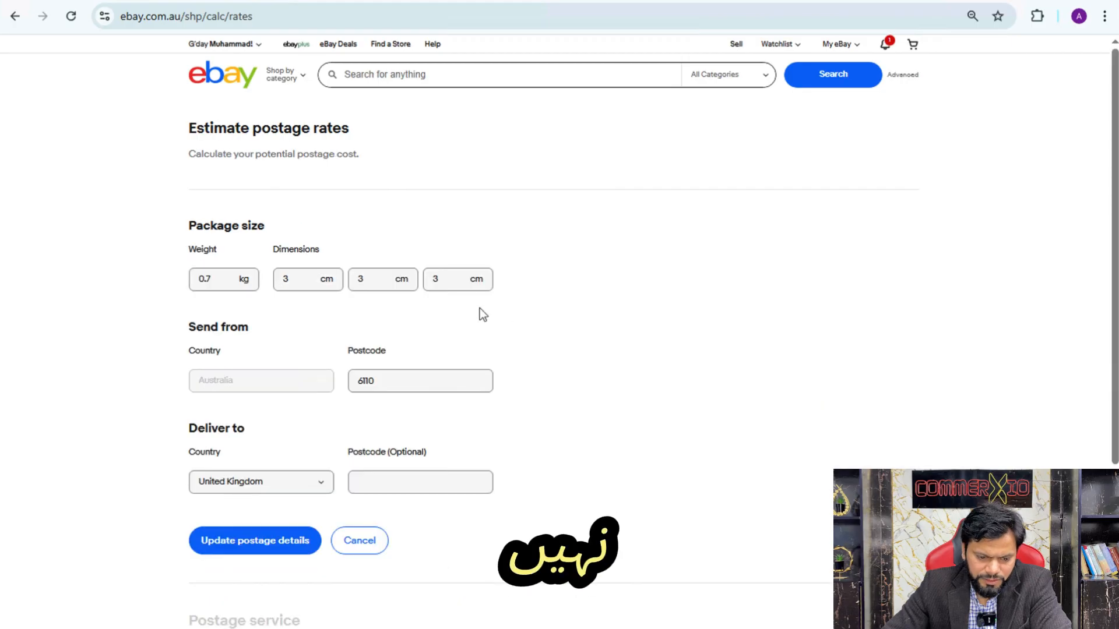
click(285, 278)
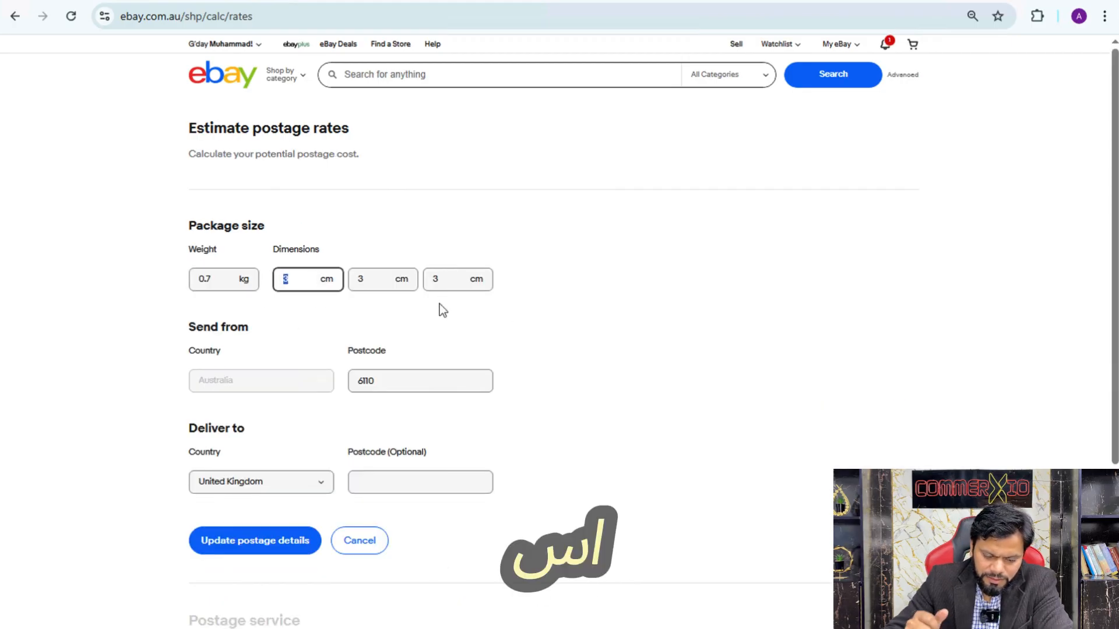
text(5)
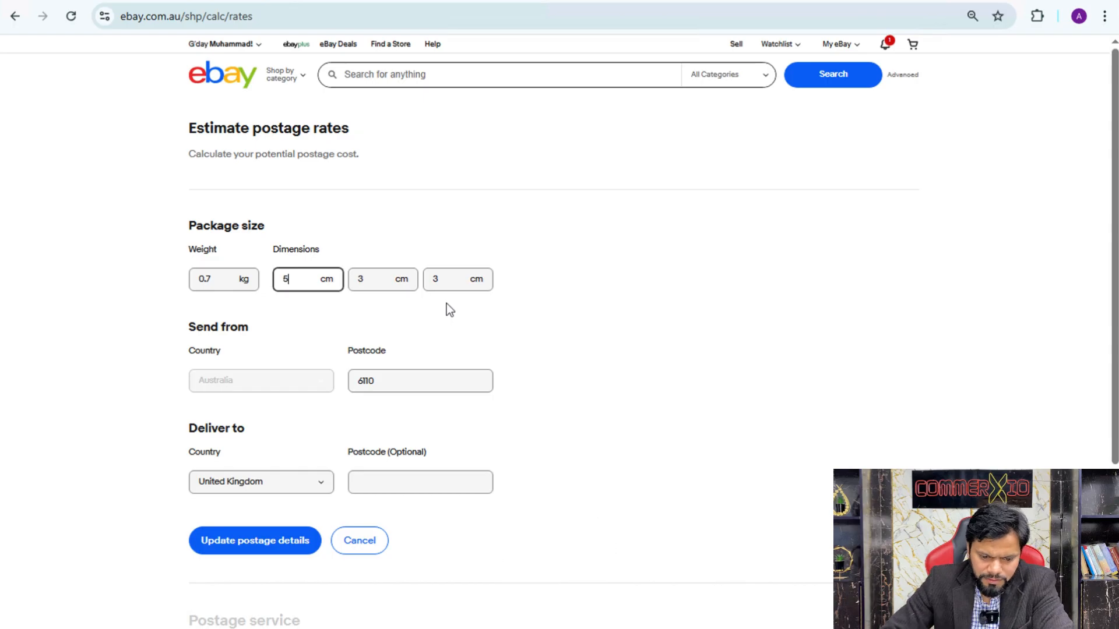
click(362, 279)
double_click(362, 280)
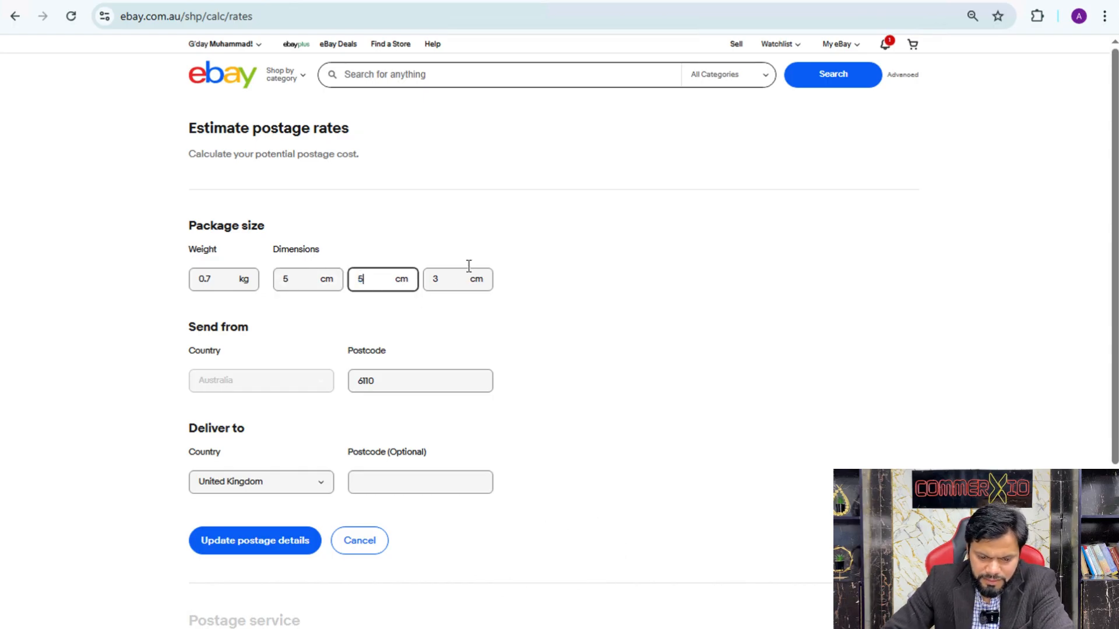
double_click(441, 279)
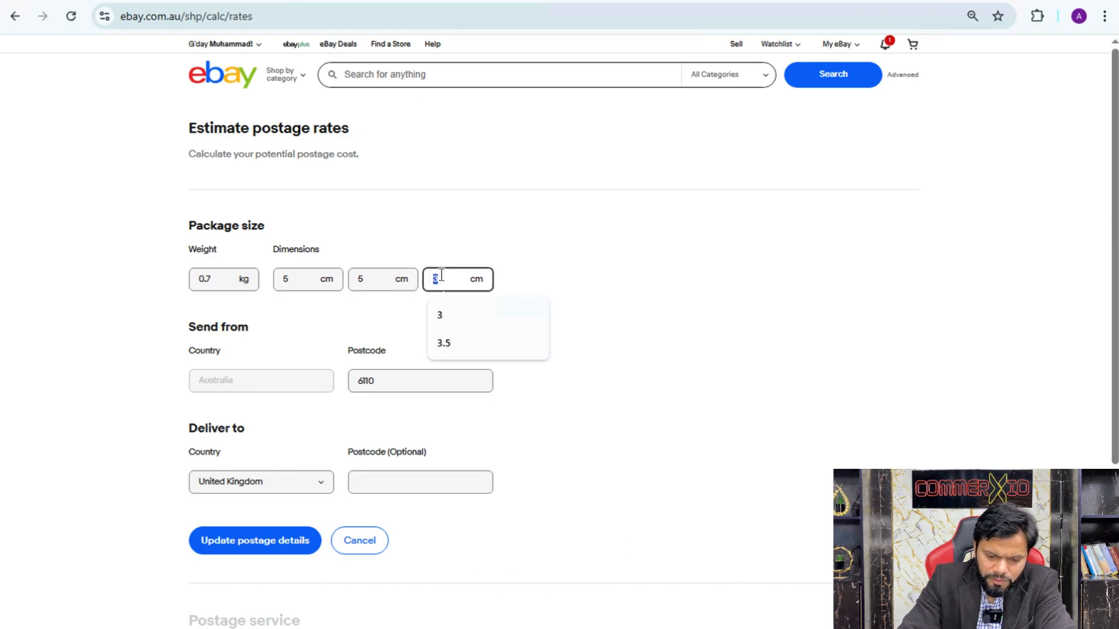
text(5)
click(551, 320)
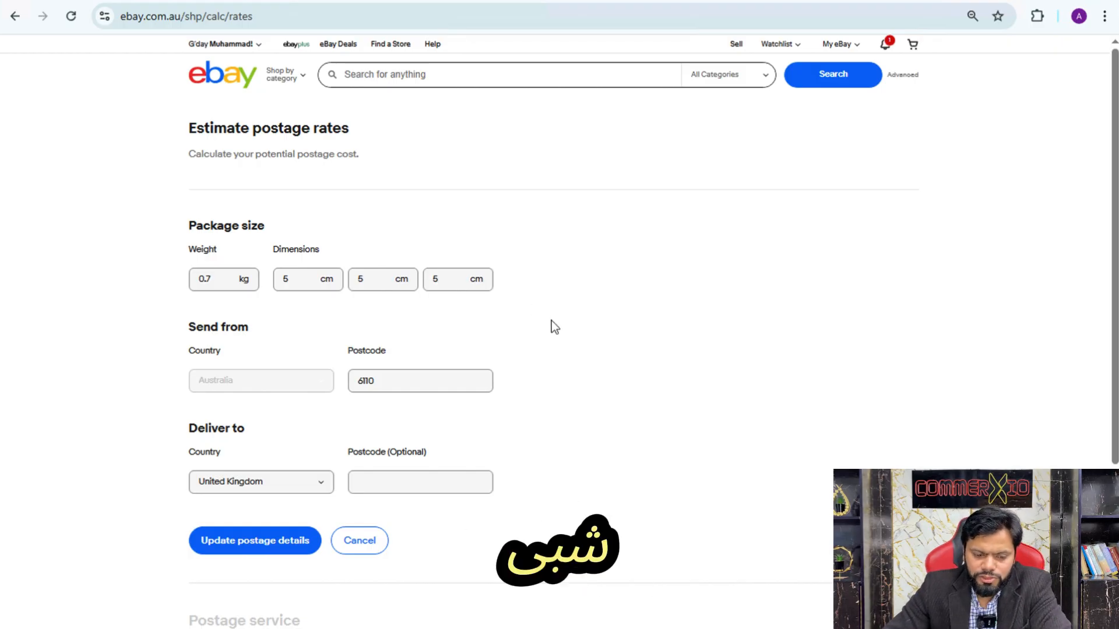
click(260, 543)
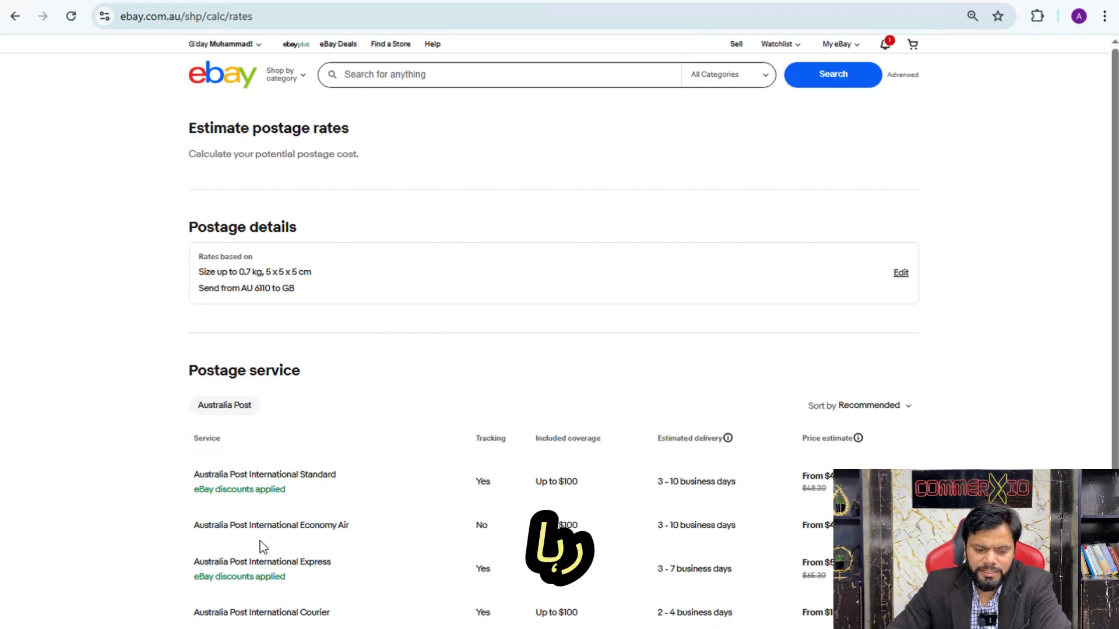
Compare the price estimates of the Australia Post international services, focusing on International Standard
scroll(361, 425, down, 1)
scroll(361, 432, down, 1)
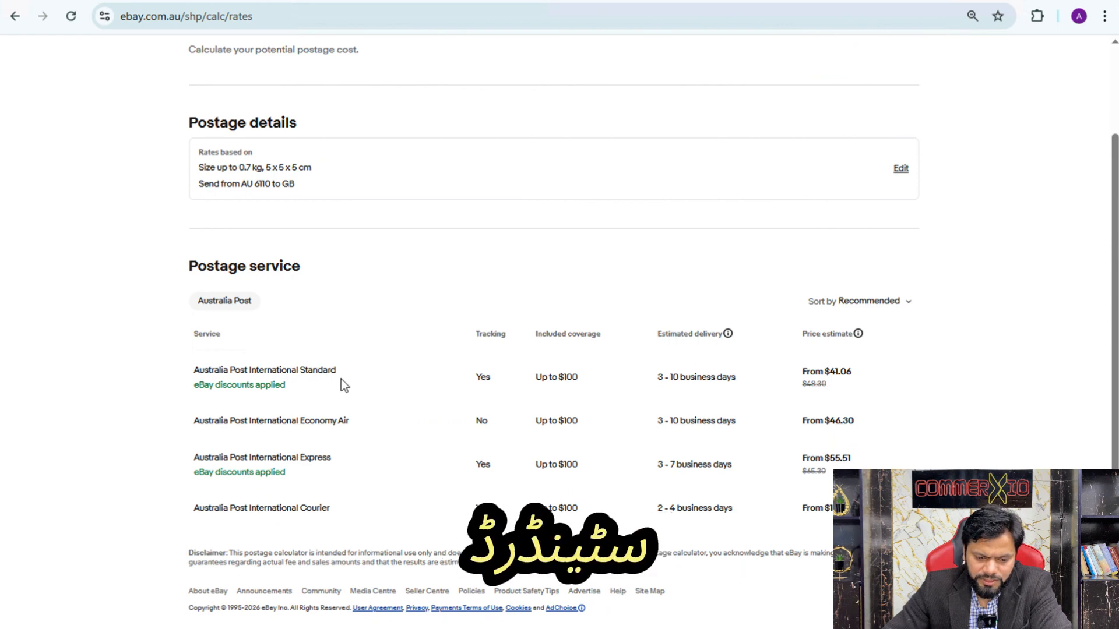
double_click(838, 371)
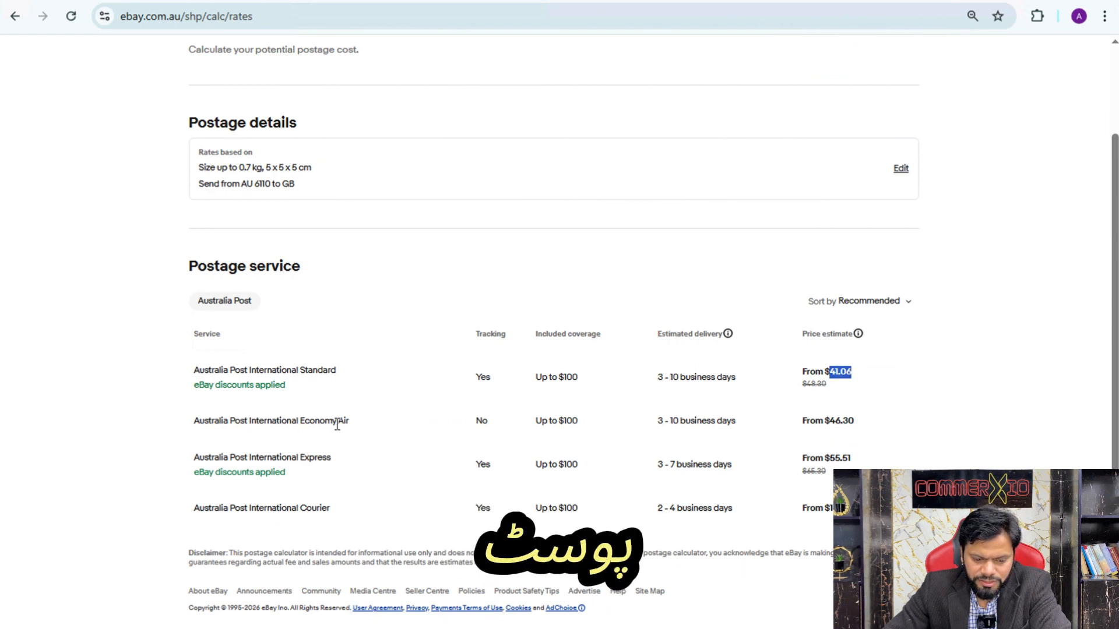
double_click(839, 420)
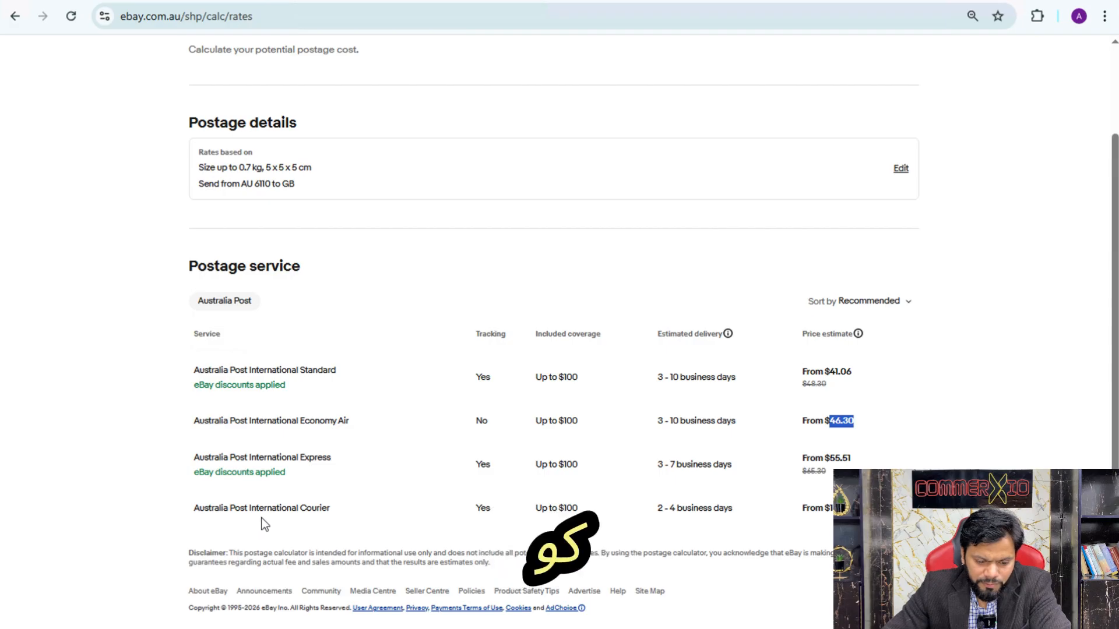
double_click(842, 508)
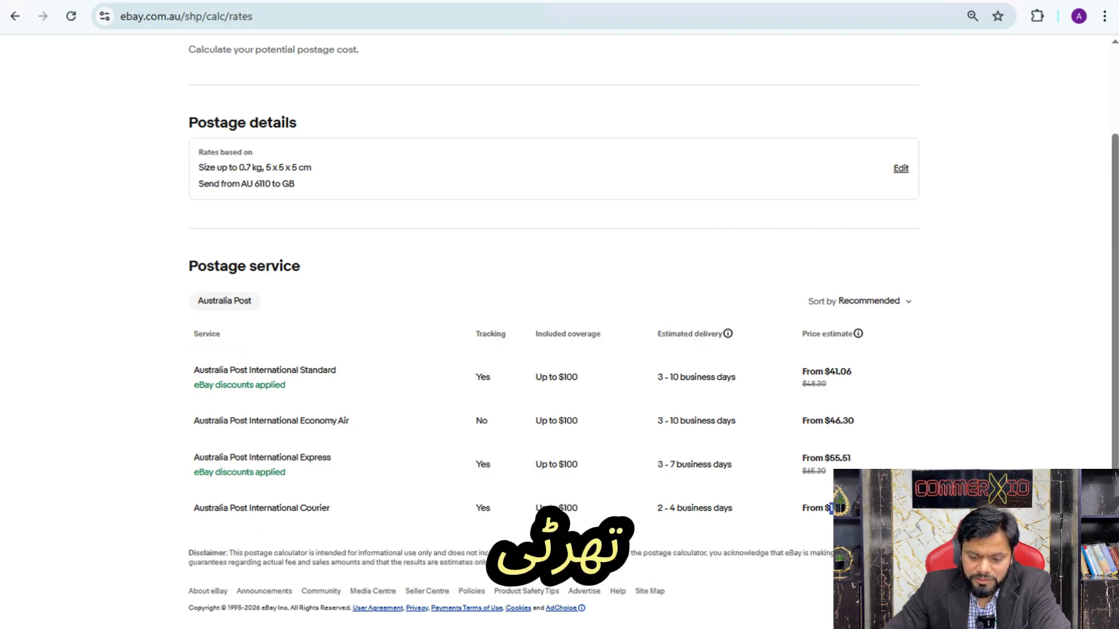
scroll(386, 310, up, 1)
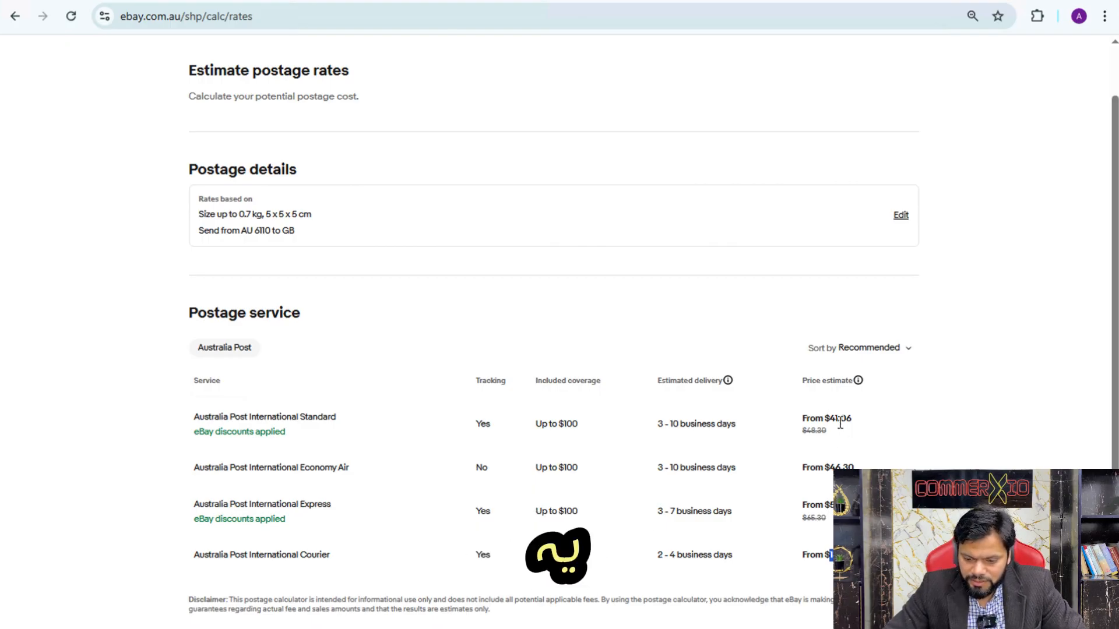
drag(852, 419, 802, 419)
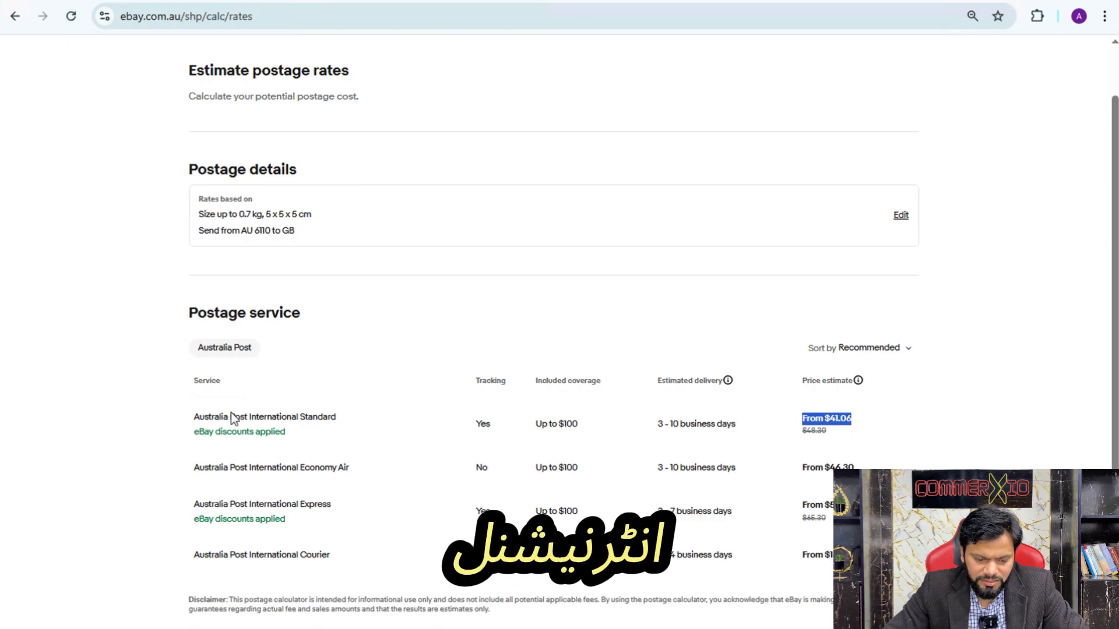
drag(231, 415, 313, 406)
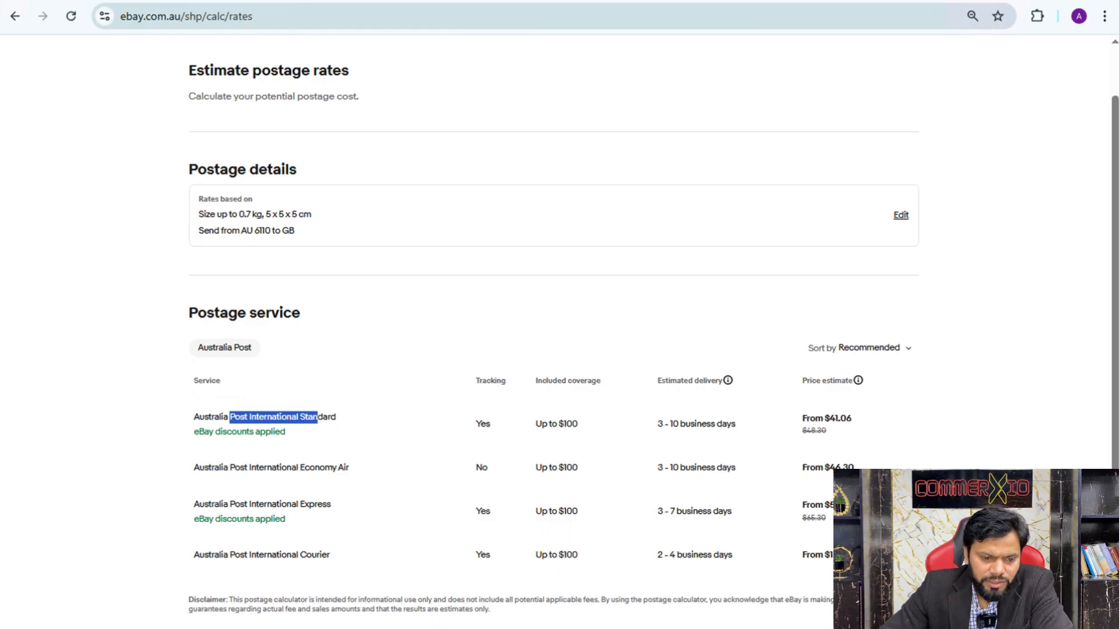
Add the Australia Post International Standard service to the listing's international postage and save the selection
double_click(198, 415)
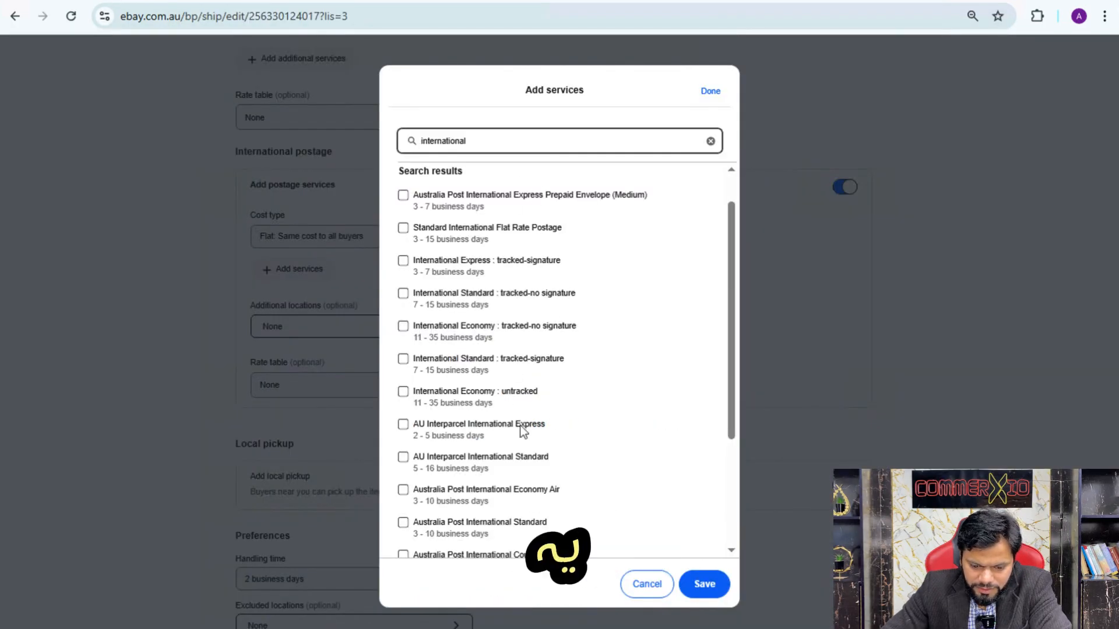
click(495, 527)
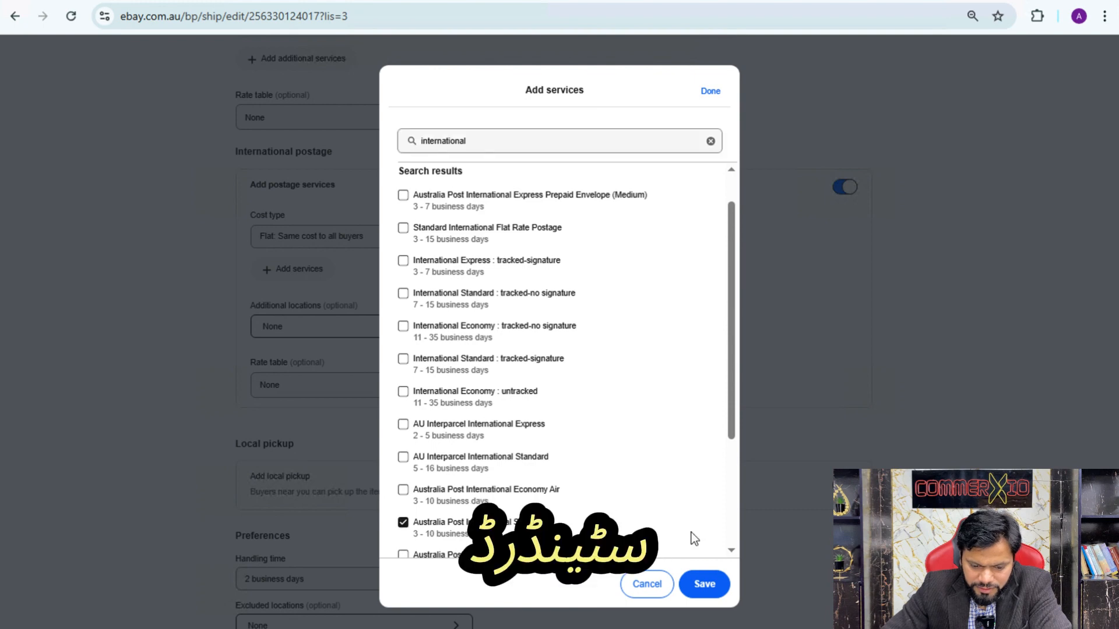
click(704, 585)
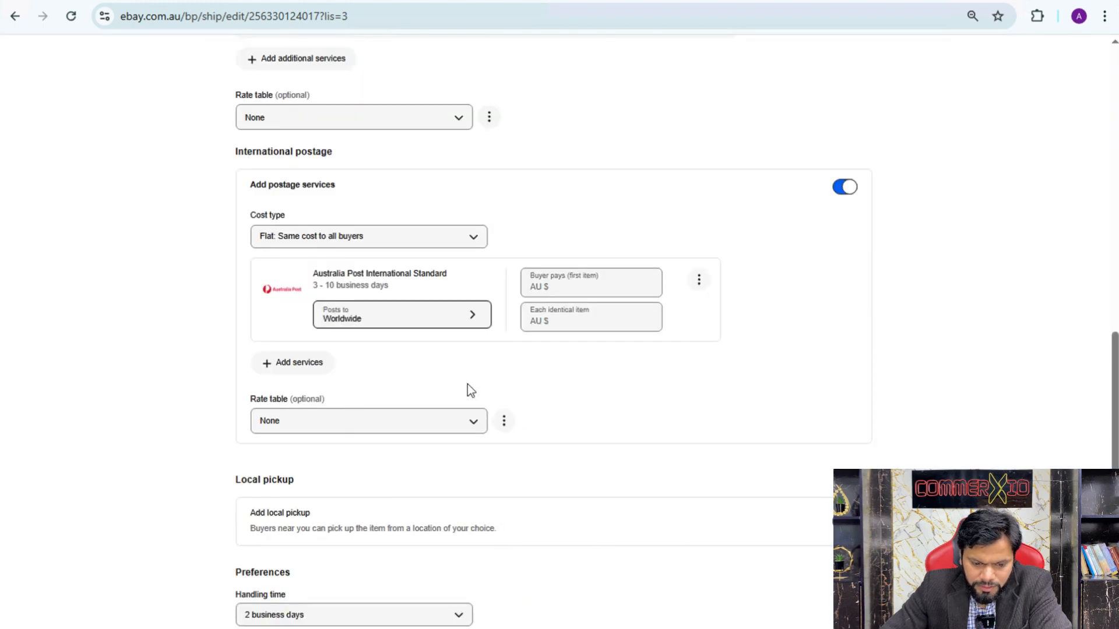
Set the buyer's postage cost for the first item to AU $41.06 for Australia Post International Standard
click(564, 289)
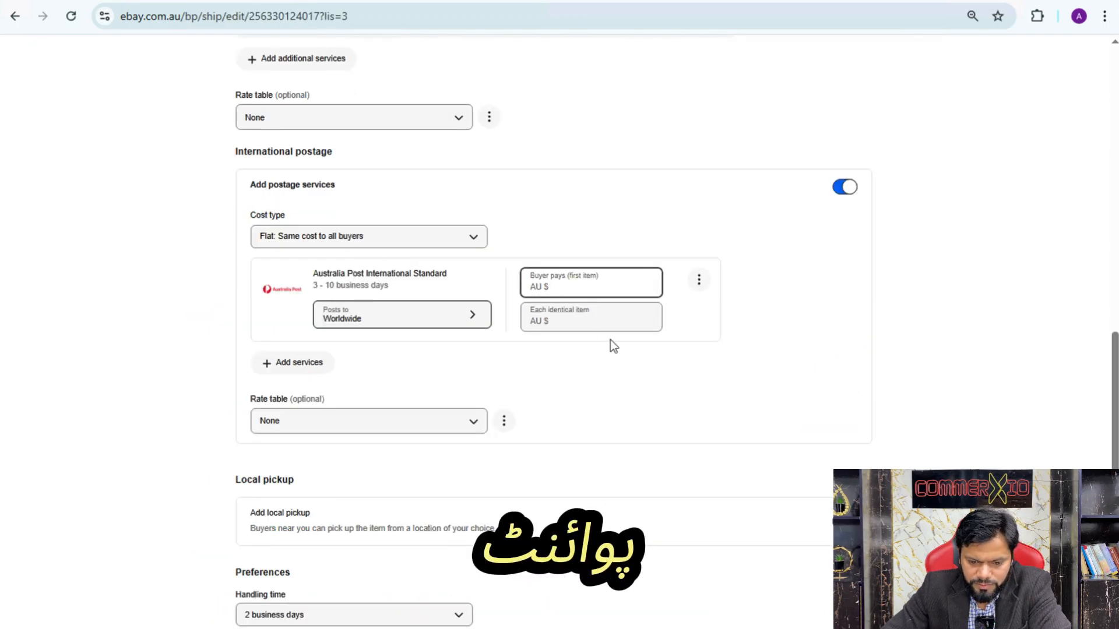
text(41)
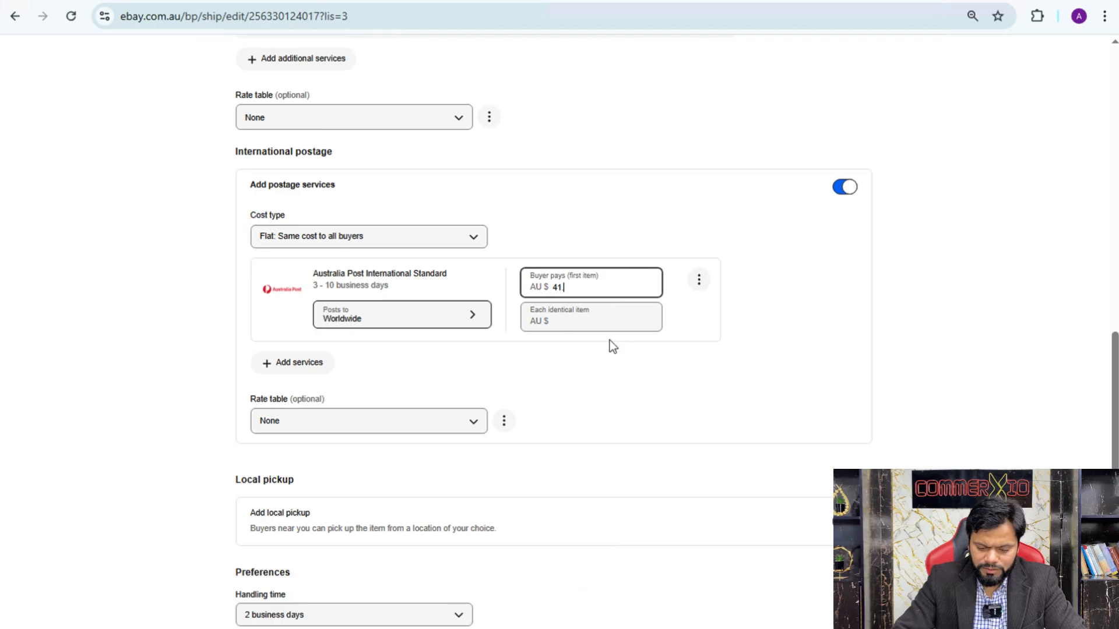
text(.06)
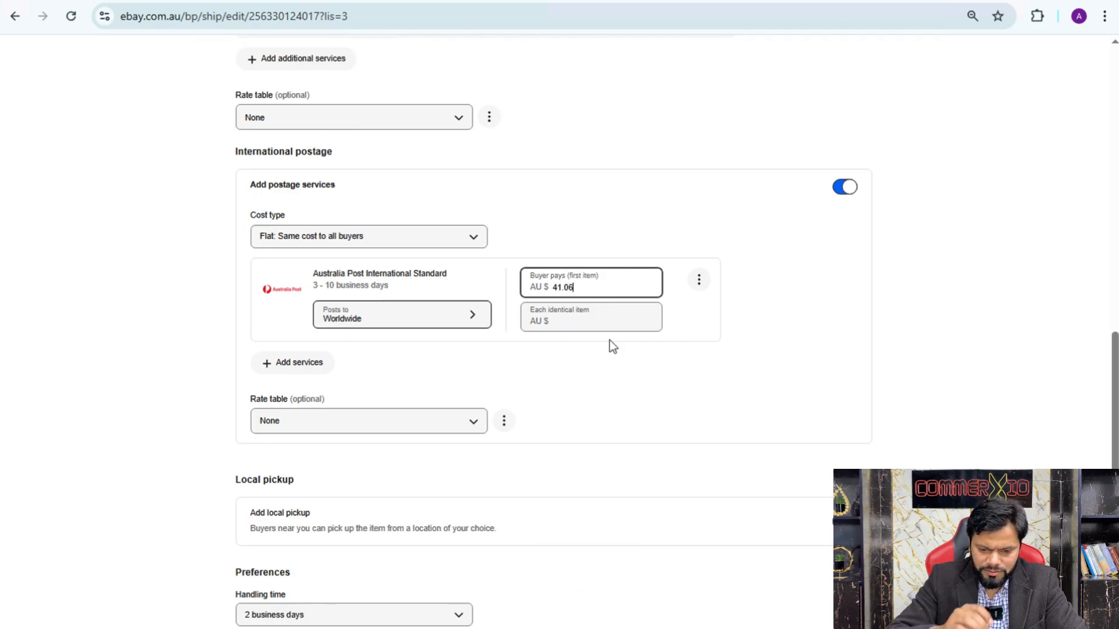
click(634, 387)
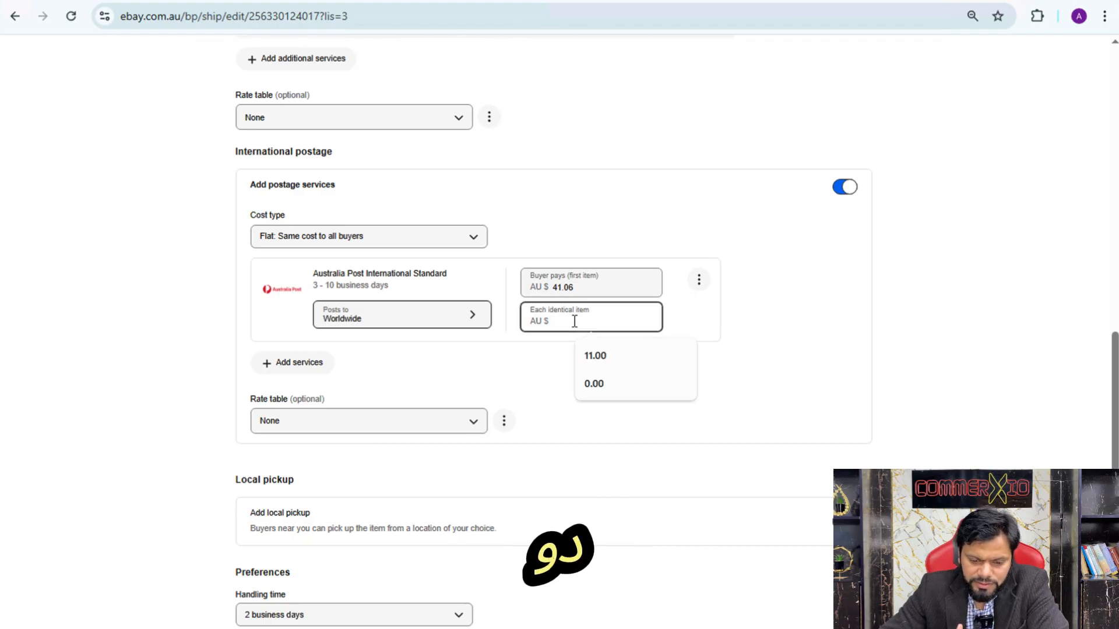
click(516, 363)
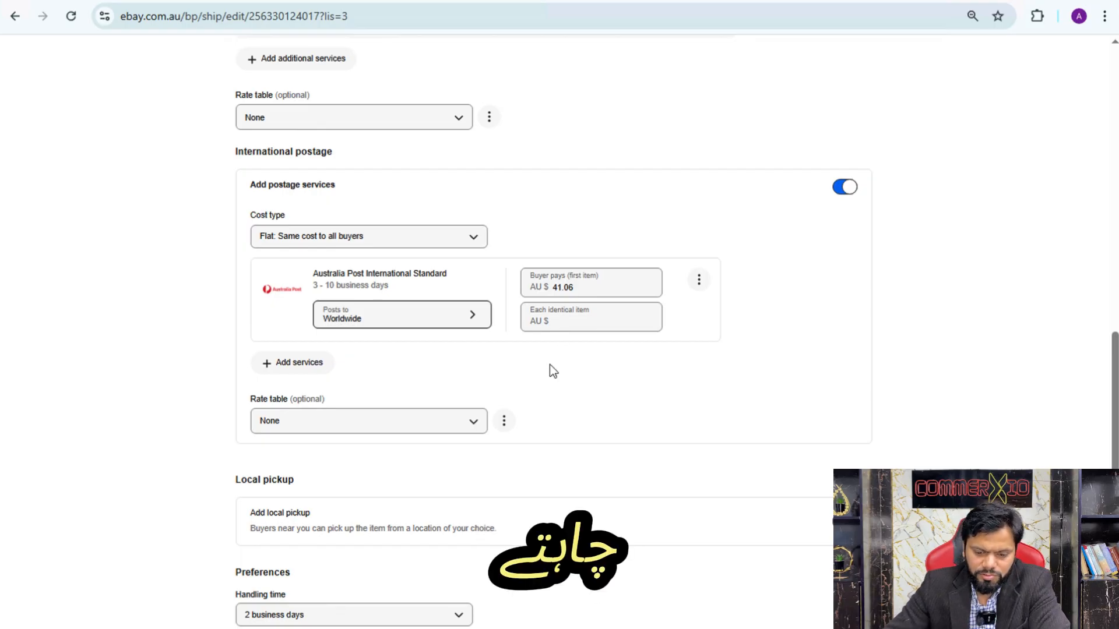
click(567, 325)
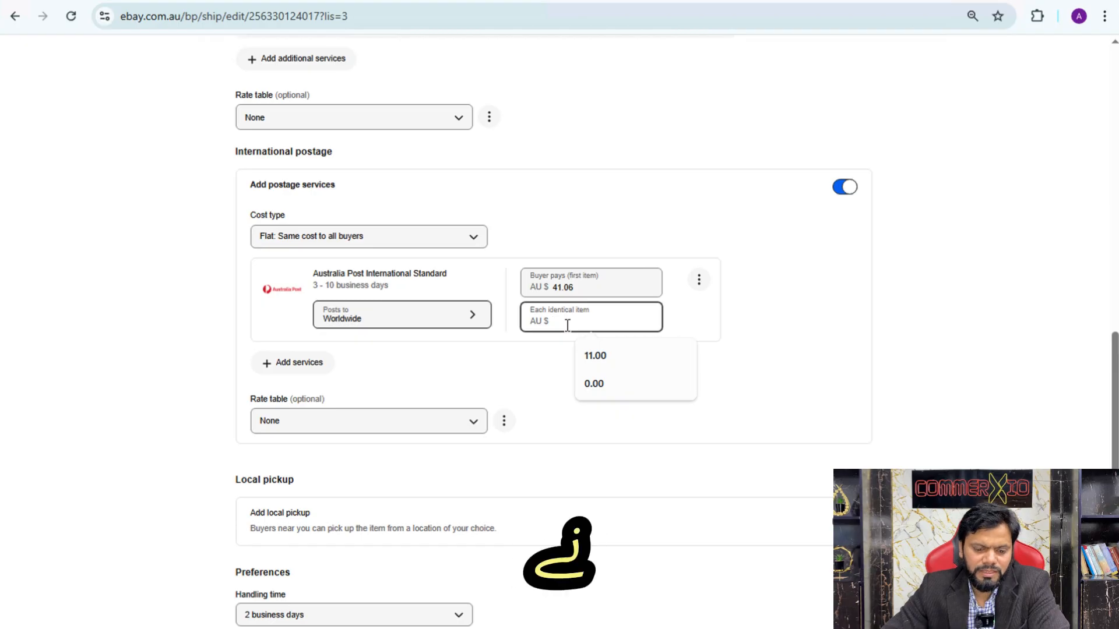
Limit the Australia Post International Standard service's destinations to the United Kingdom
click(467, 318)
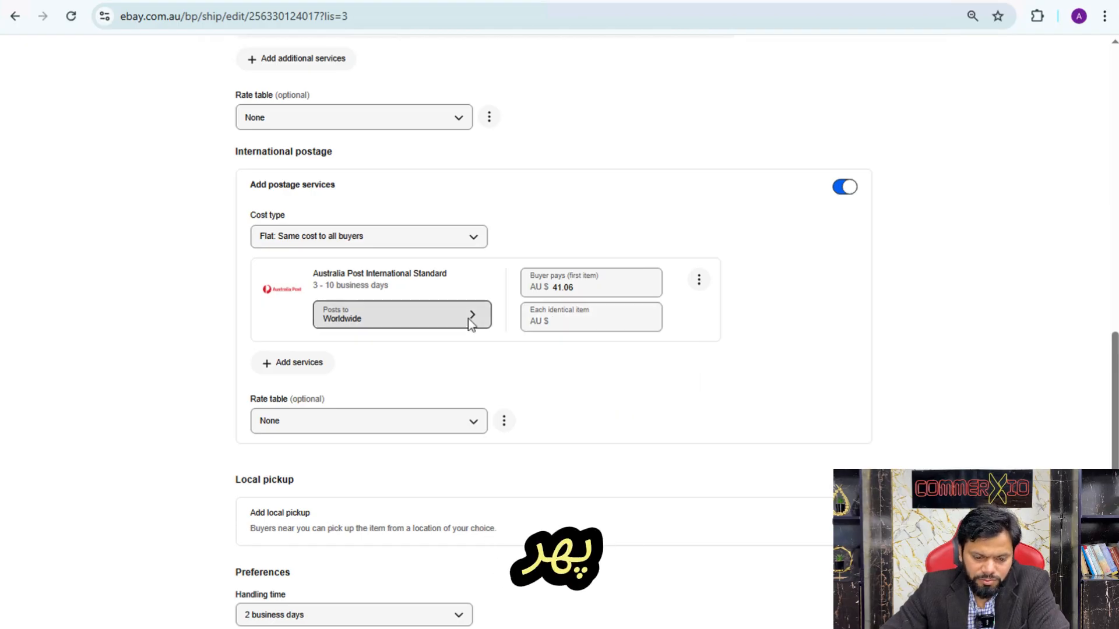
click(441, 166)
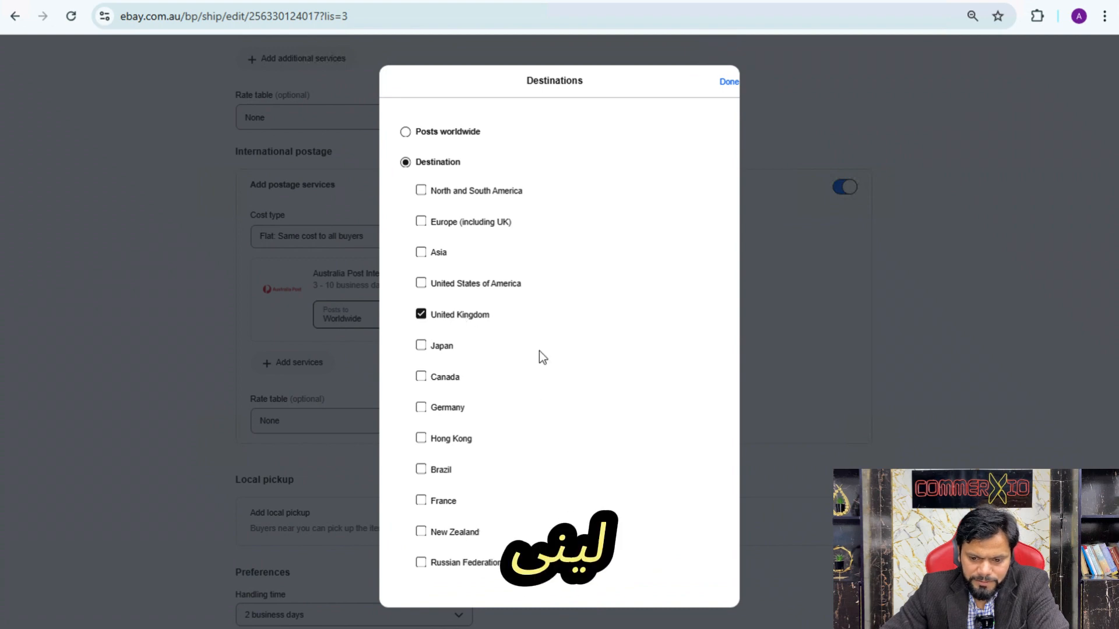
click(728, 83)
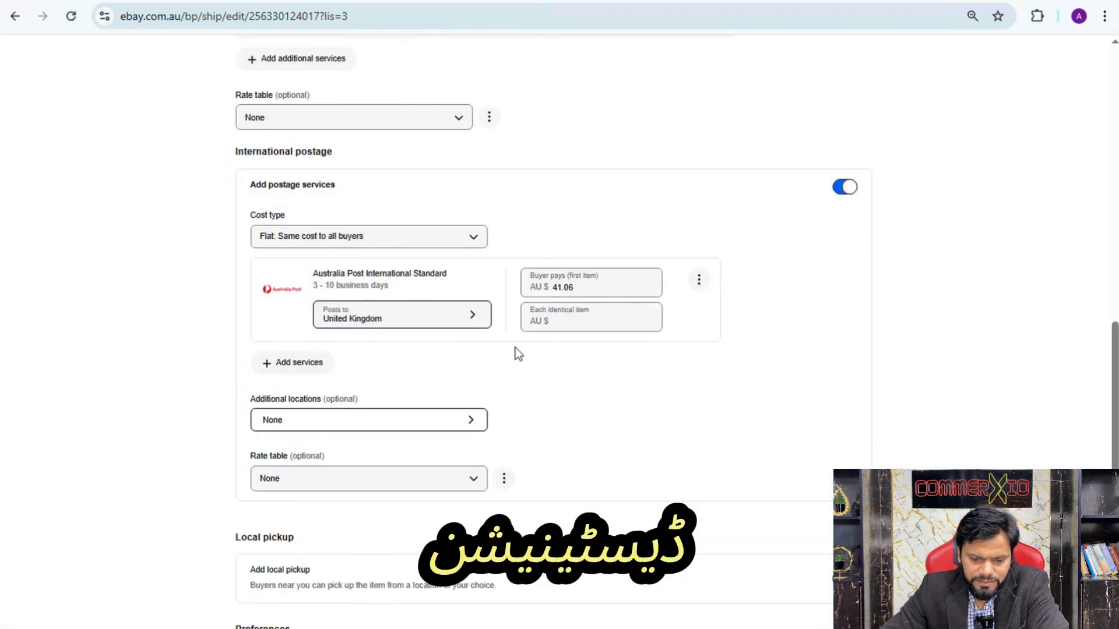
Reopen the postage details in the postage calculator for editing and set the package weight to 1.4 kg
click(567, 321)
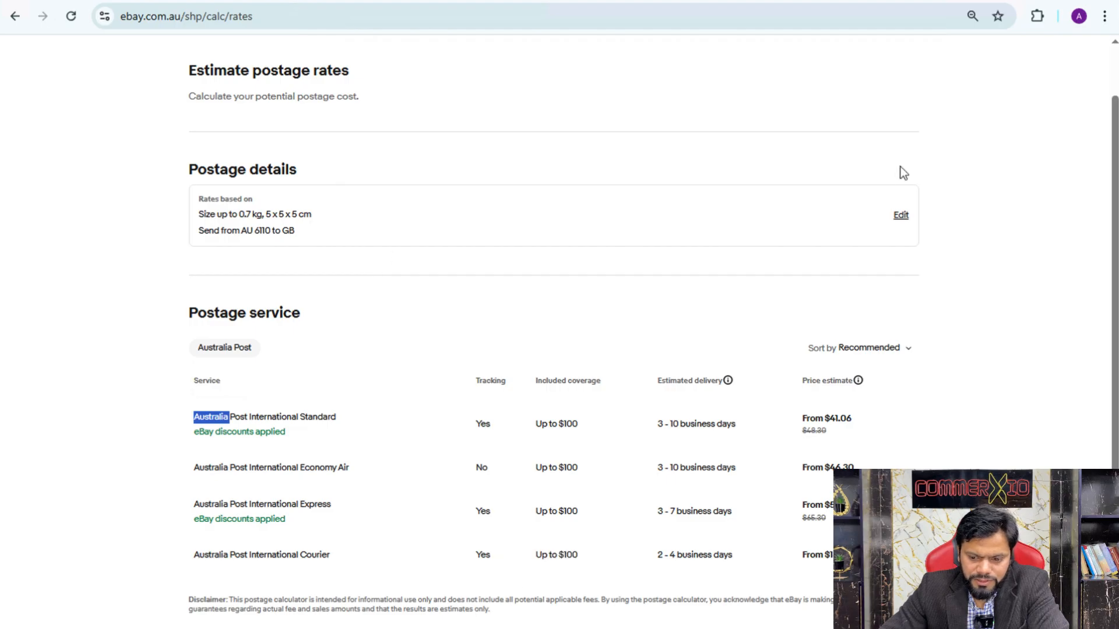
click(900, 216)
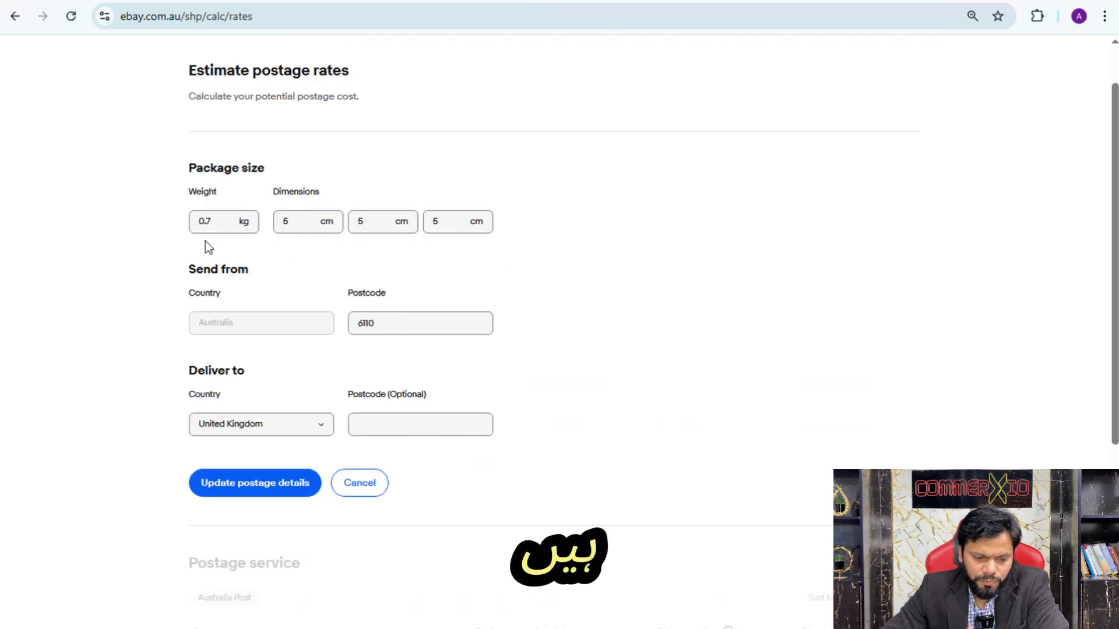
double_click(207, 221)
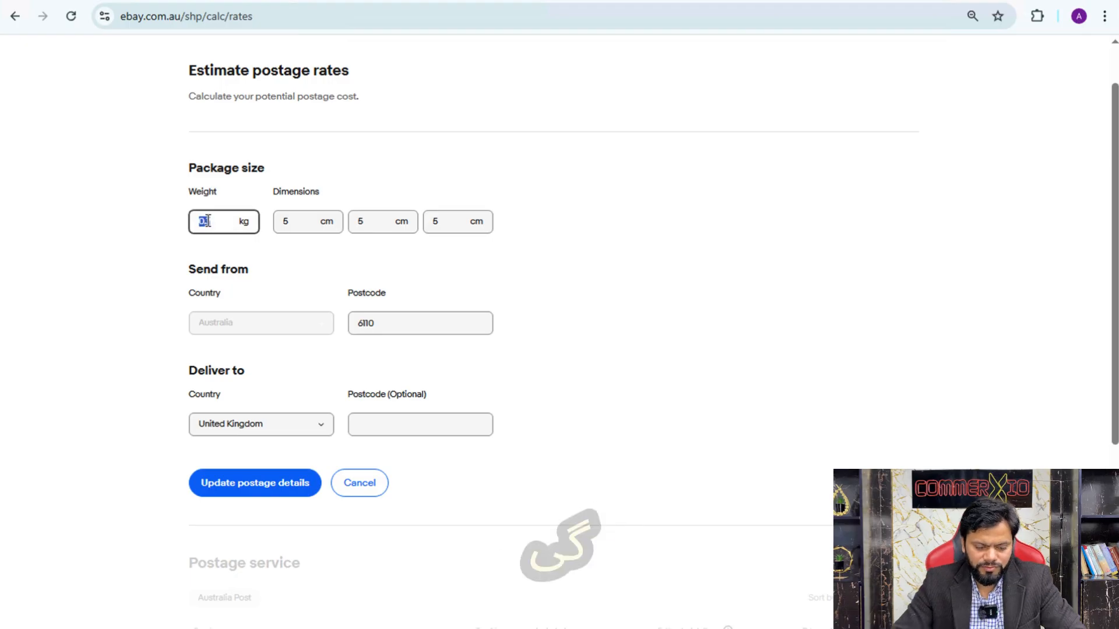
text(1.4)
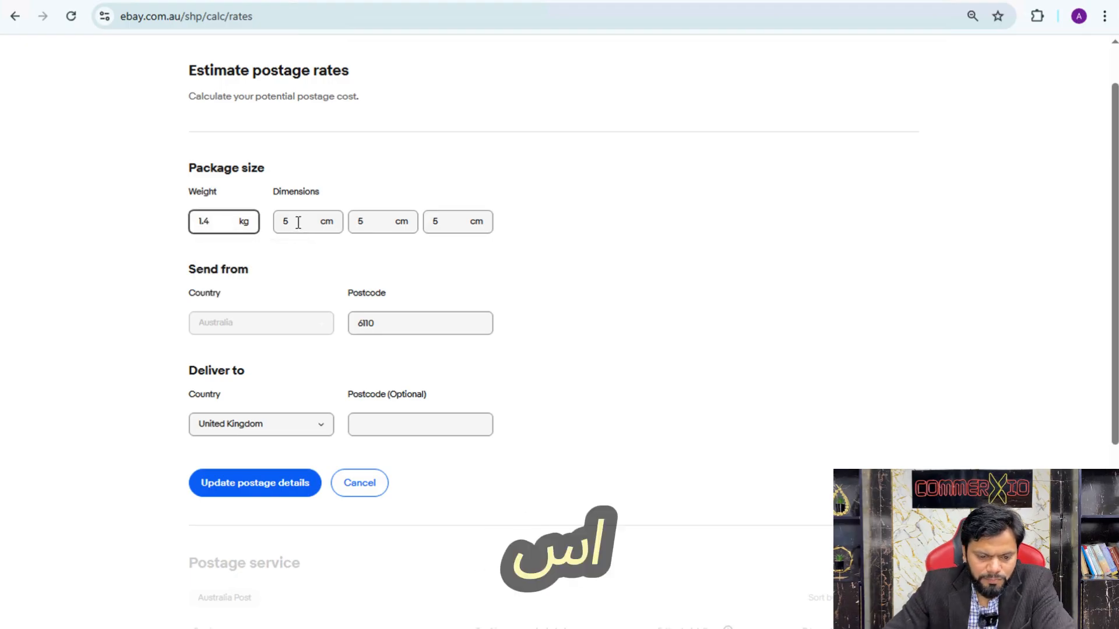
Set the package dimensions to 10 x 10 x 10 cm and recalculate the postage rates
double_click(295, 222)
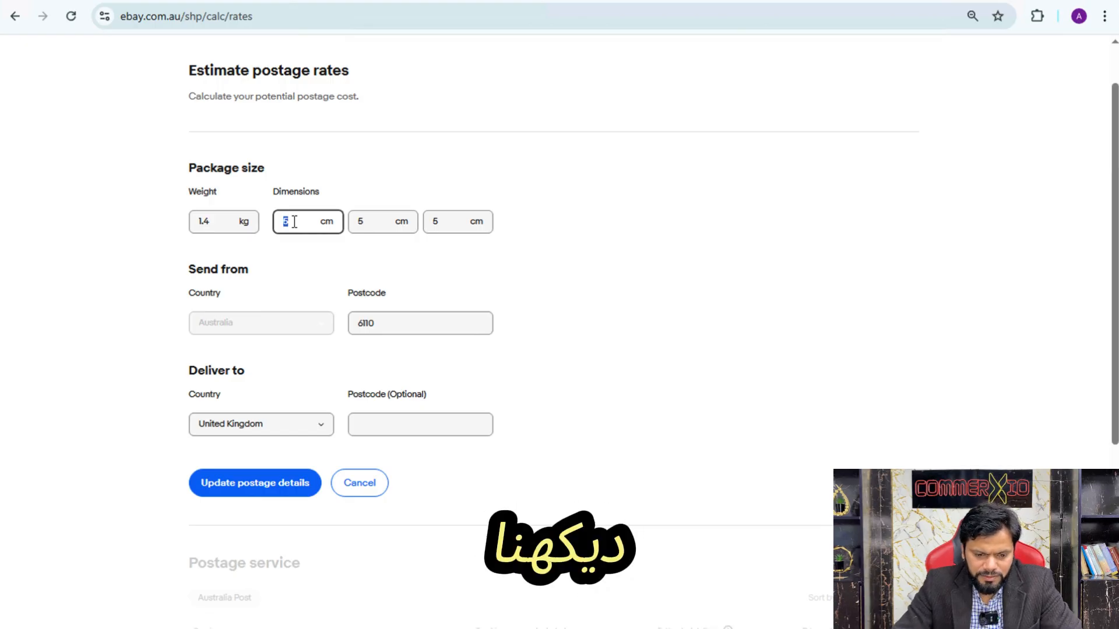
key(Tab)
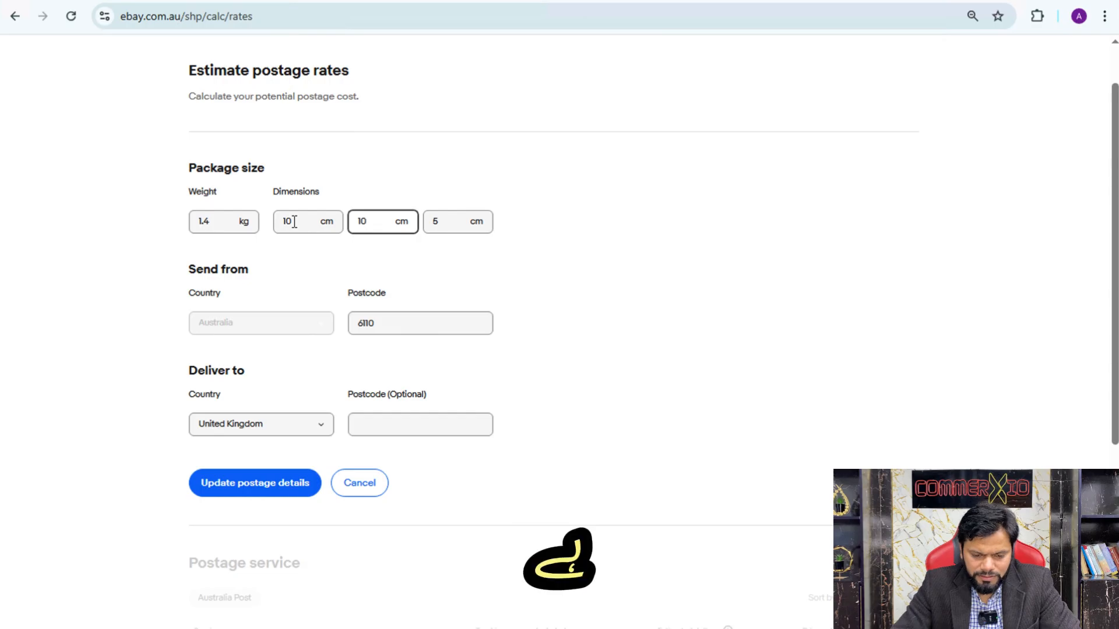
key(Tab)
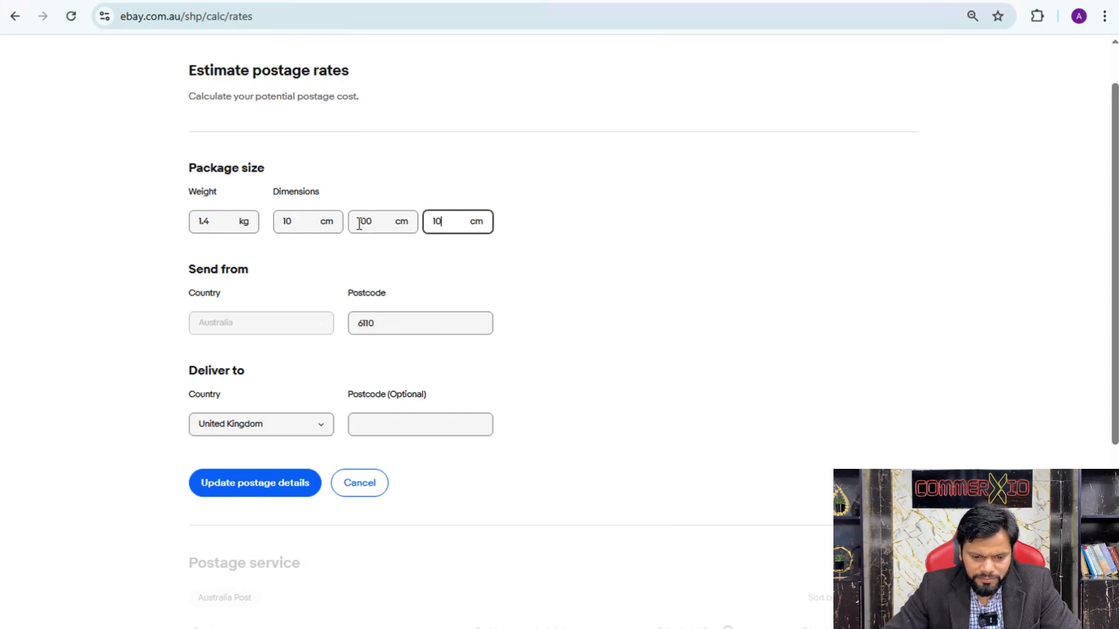
key(shift+Tab)
text(10)
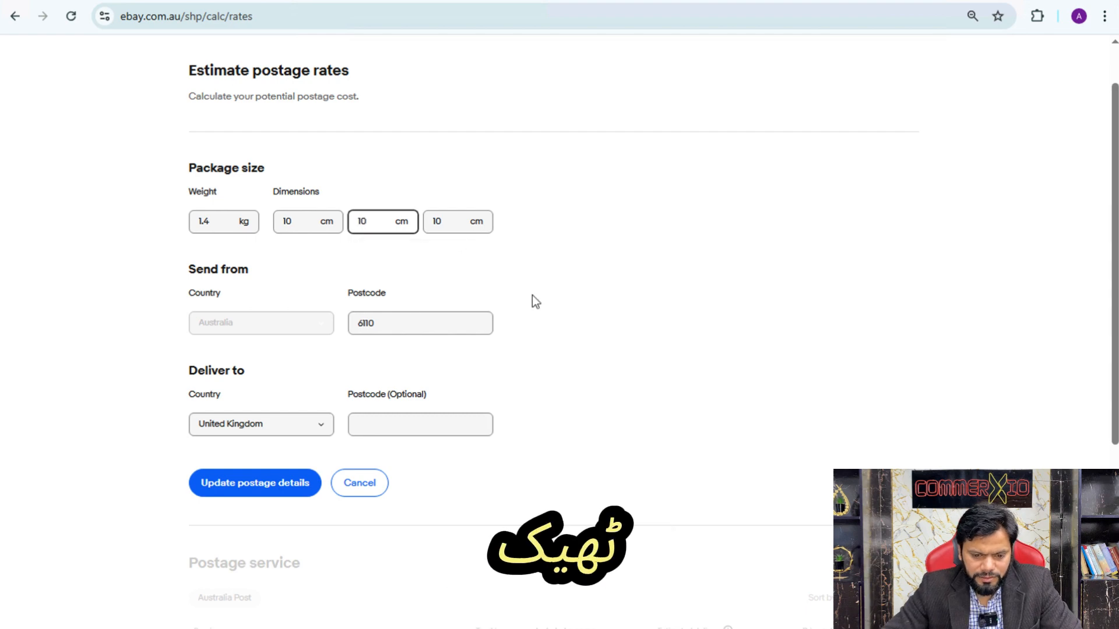
click(511, 389)
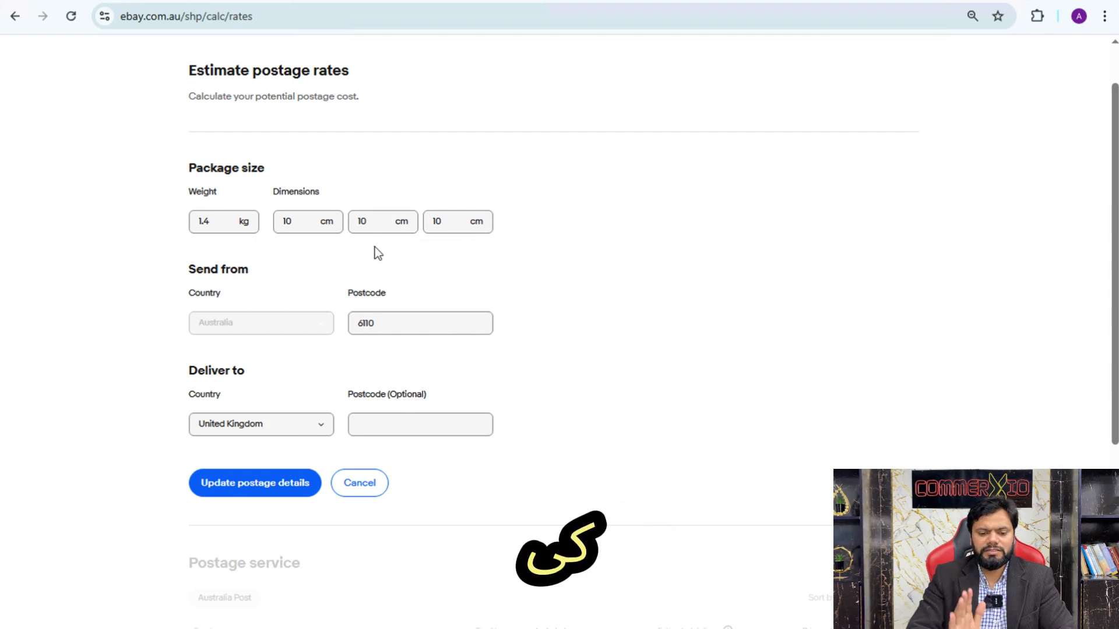
click(263, 476)
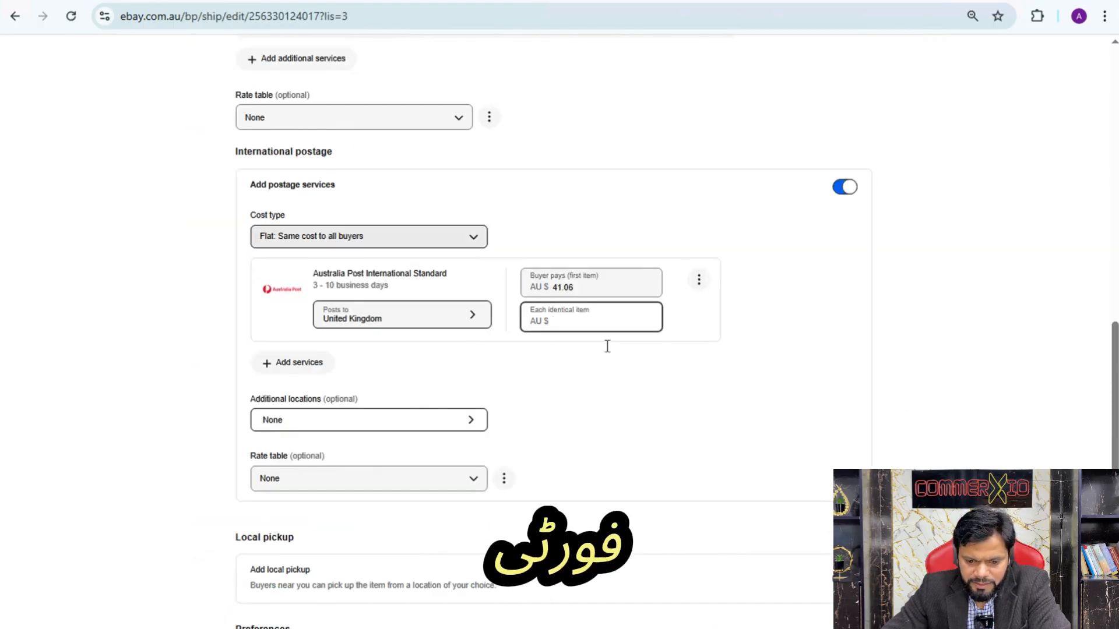
Return to the listing's postage form and set the postage cost for each identical item to AU $15.00
click(557, 330)
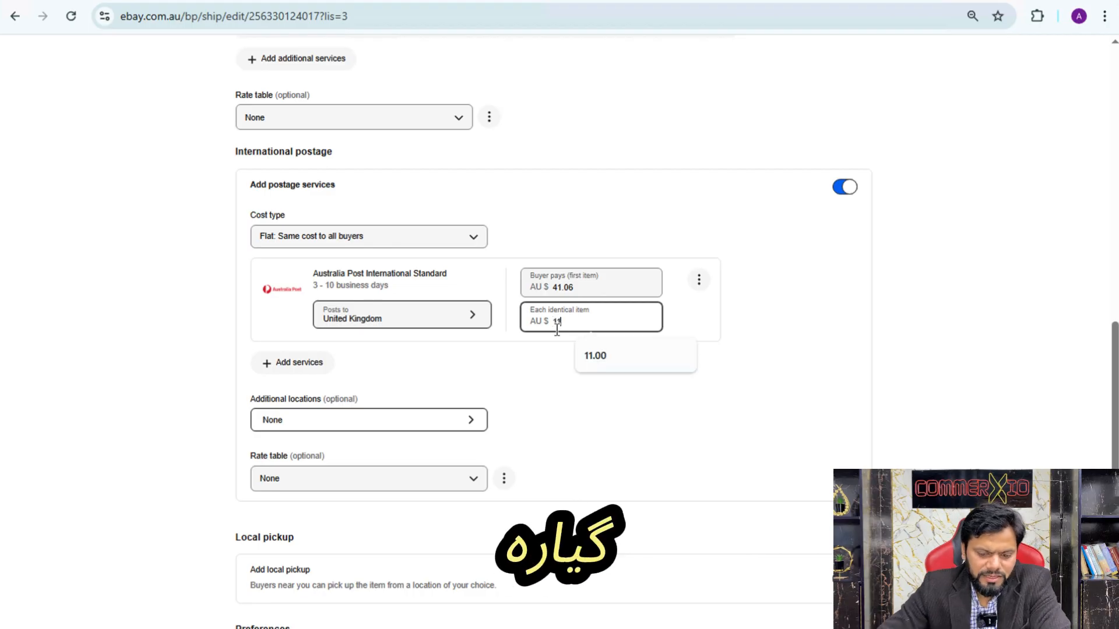
click(577, 411)
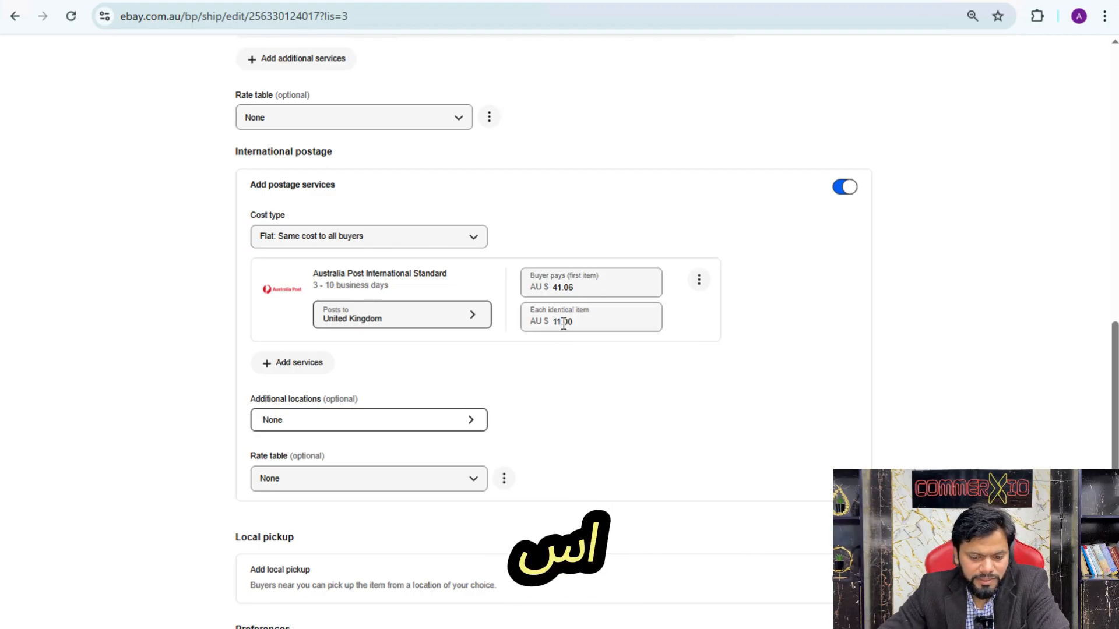
click(564, 324)
double_click(564, 324)
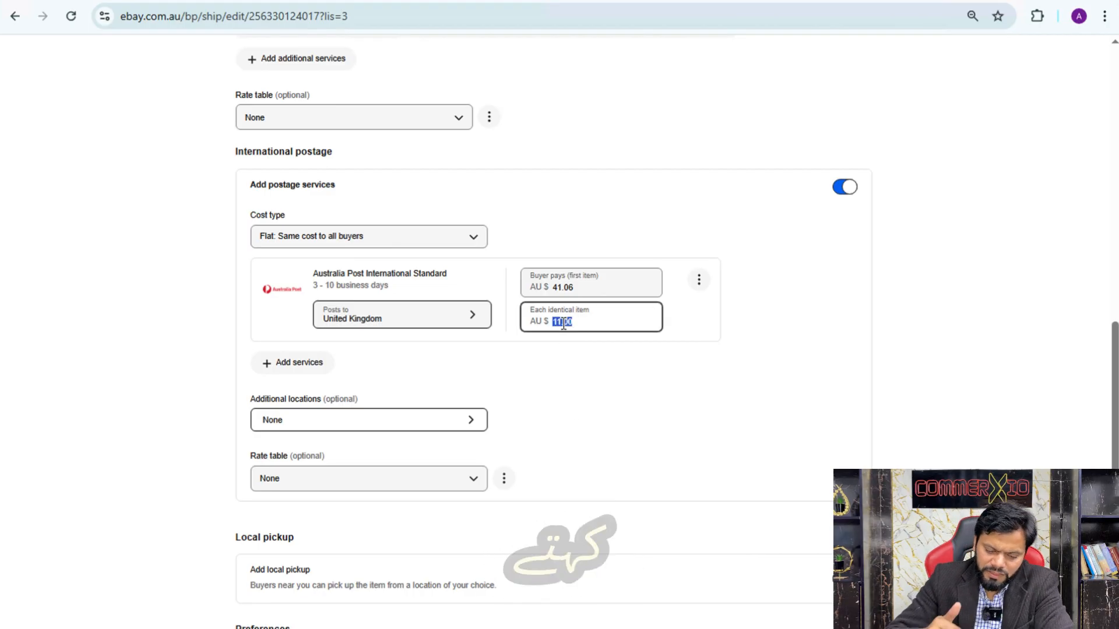
key(BackSpace)
text(15)
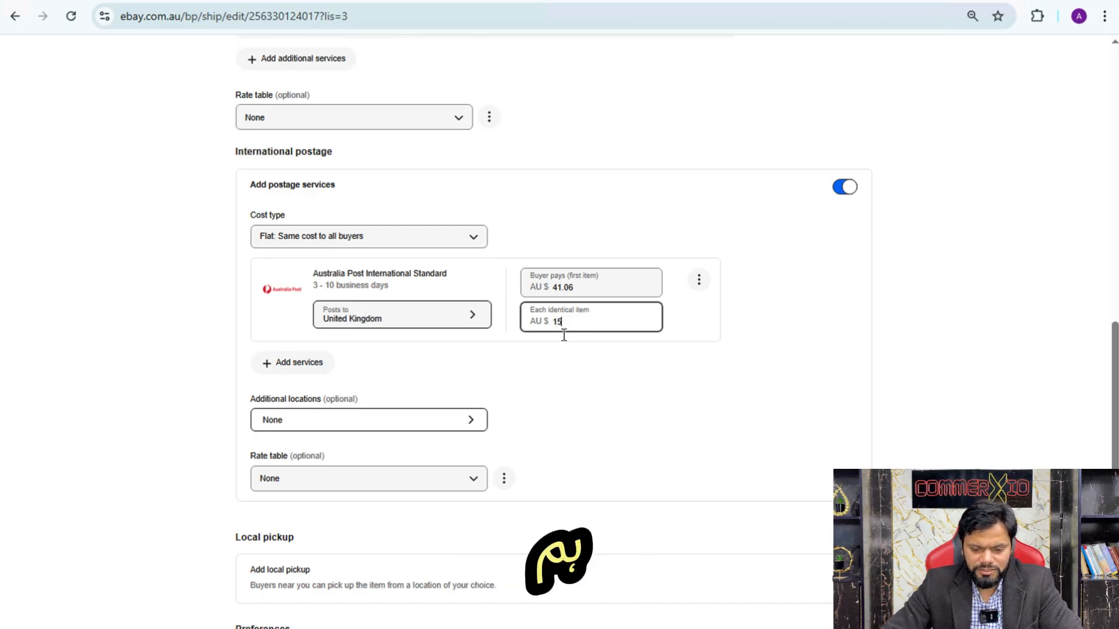
click(569, 396)
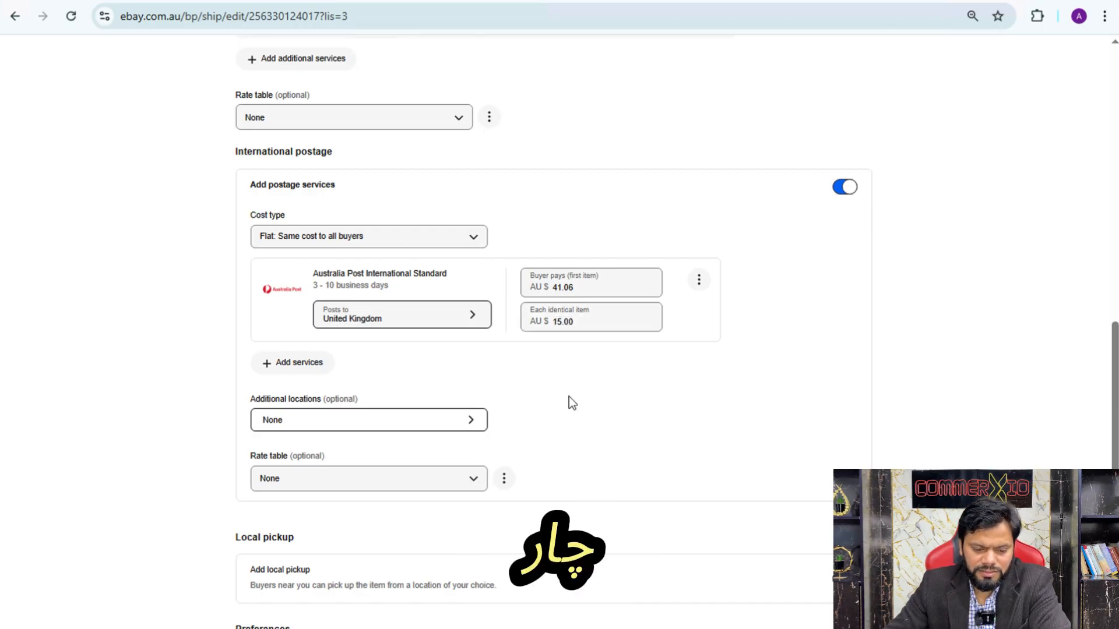
Check the handling time choices in the listing's postage preferences
scroll(569, 402, down, 4)
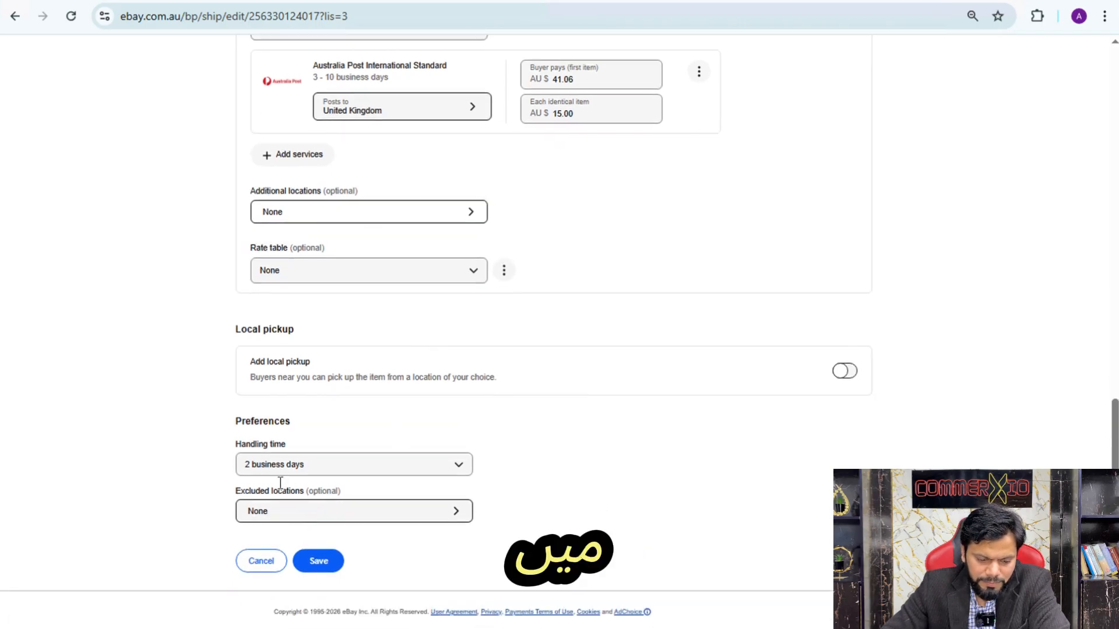
click(409, 469)
click(501, 432)
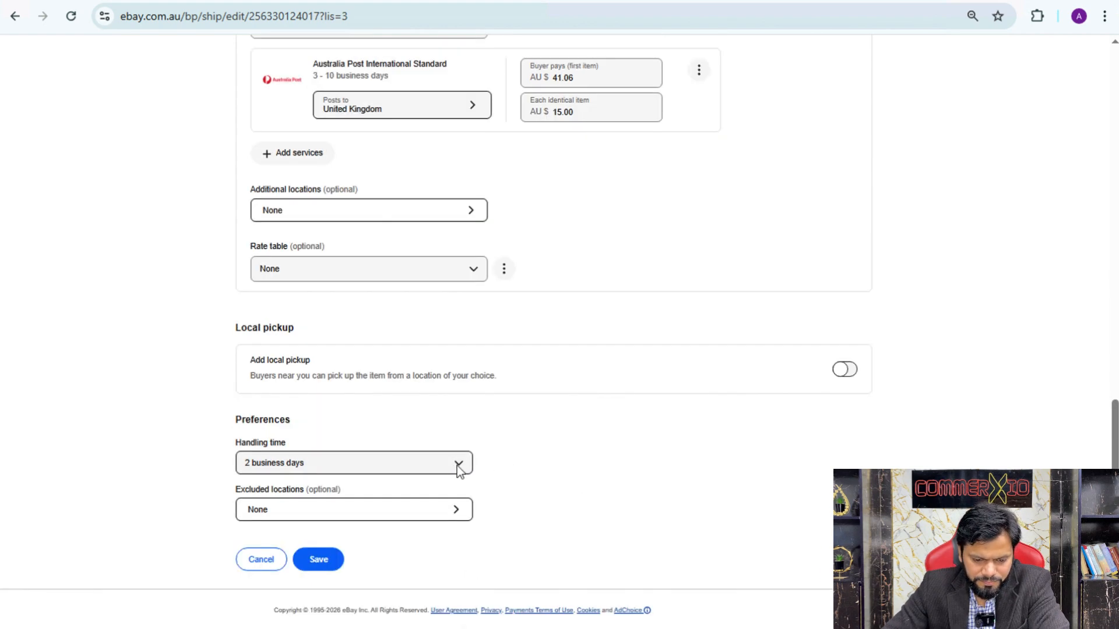
scroll(560, 463, up, 2)
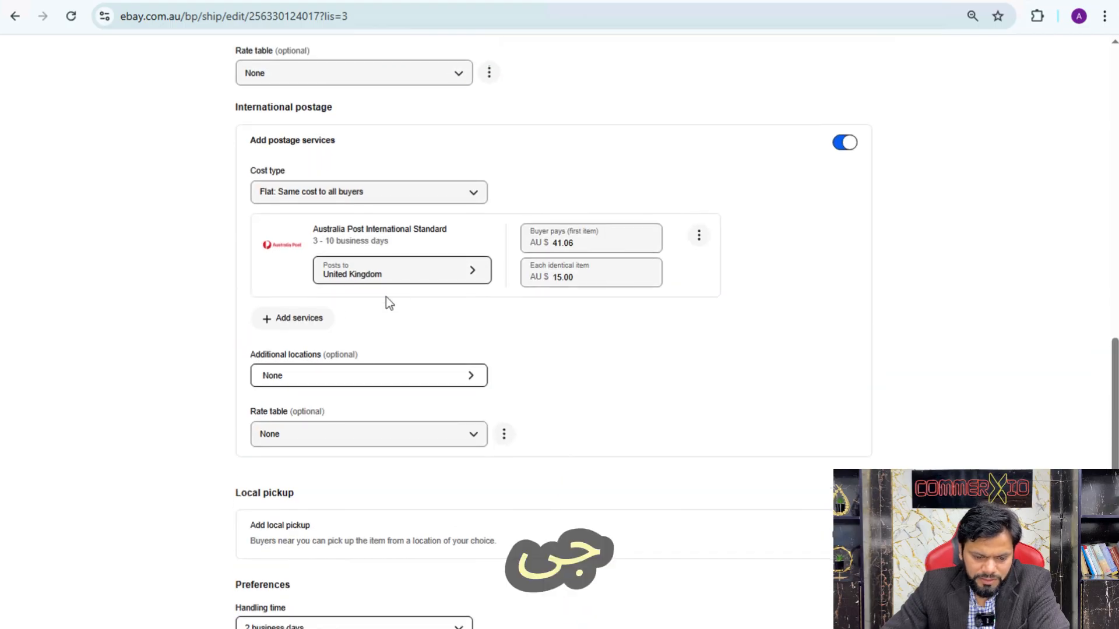
Open the selection of additional international postage services and check the Australia Post service estimates in the postage calculator
click(315, 318)
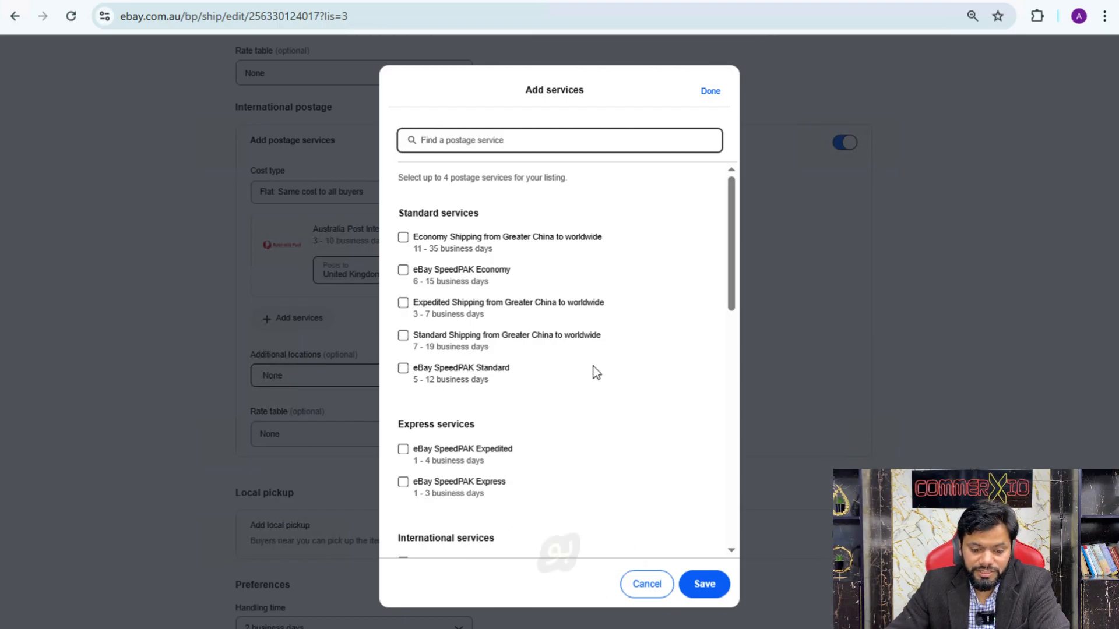
scroll(520, 449, down, 2)
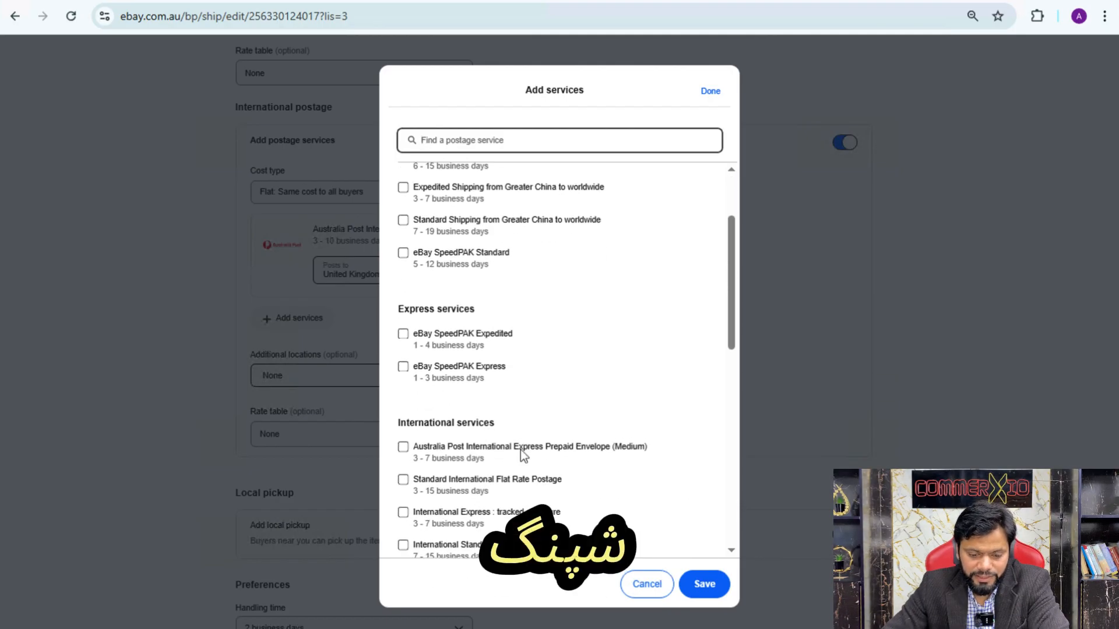
click(248, 1)
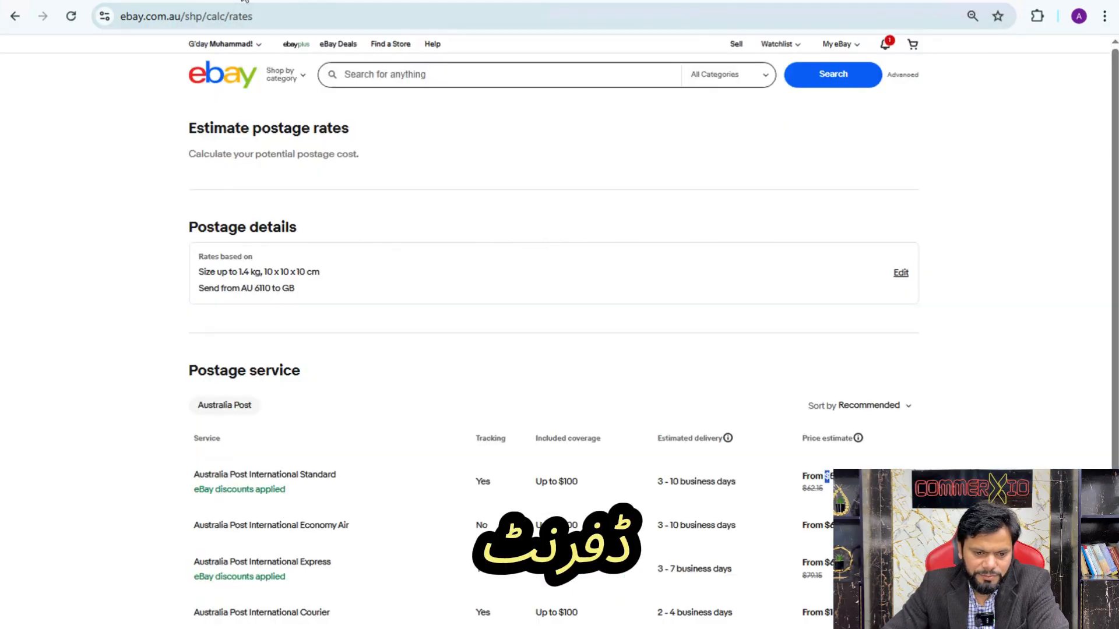
scroll(462, 215, down, 2)
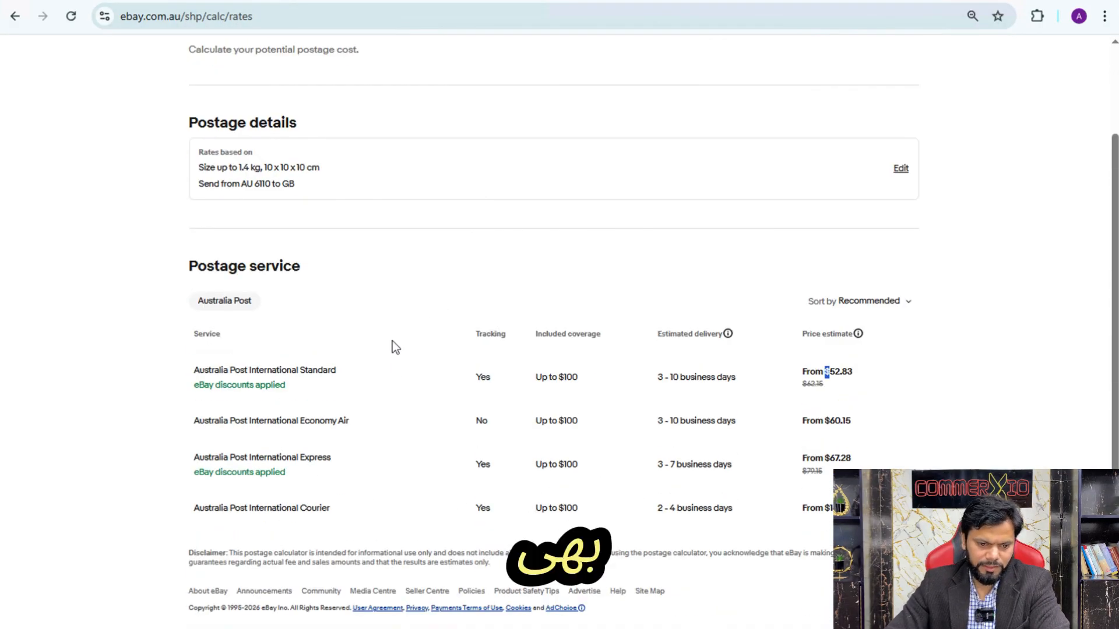
click(207, 0)
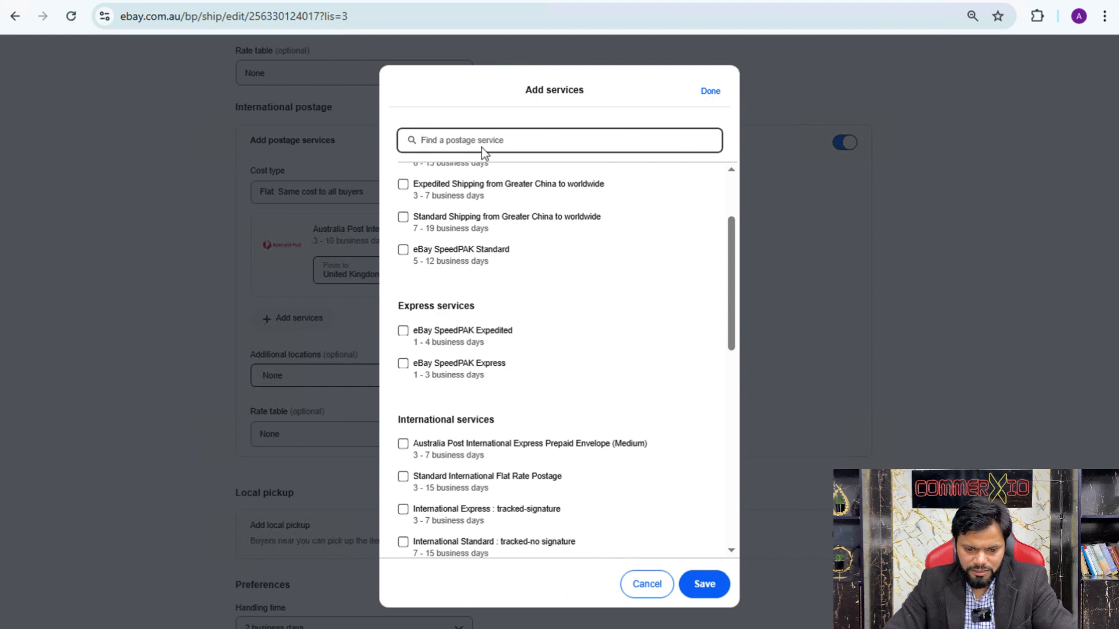
Search the postage services for "internation" and add Australia Post International Express to the listing's international postage
text(internation)
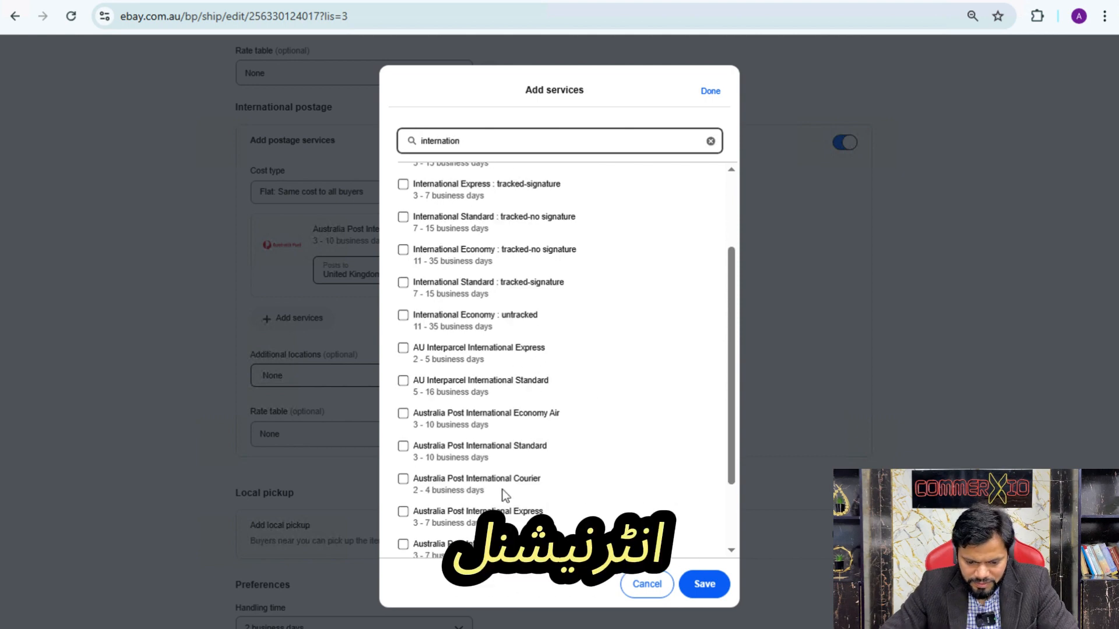
scroll(502, 490, down, 2)
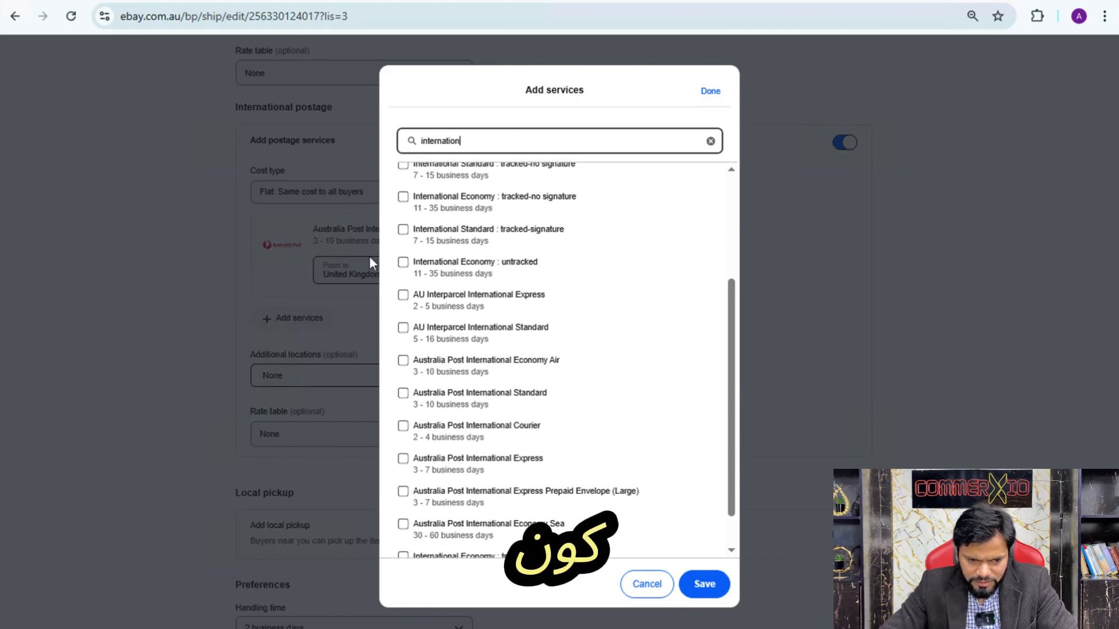
click(243, 1)
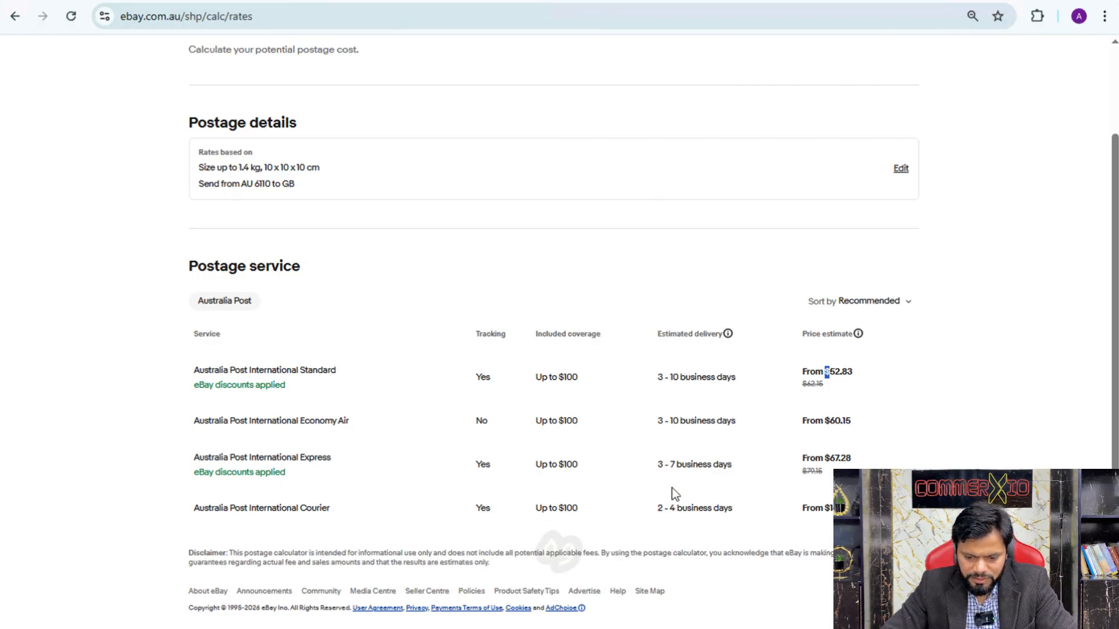
click(143, 0)
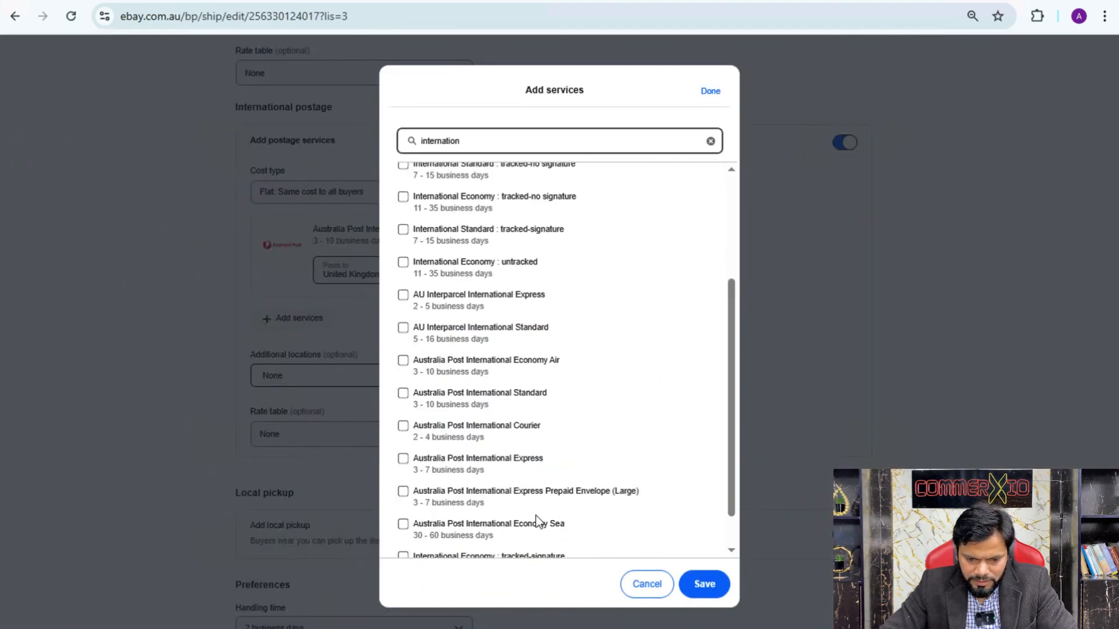
scroll(536, 515, down, 1)
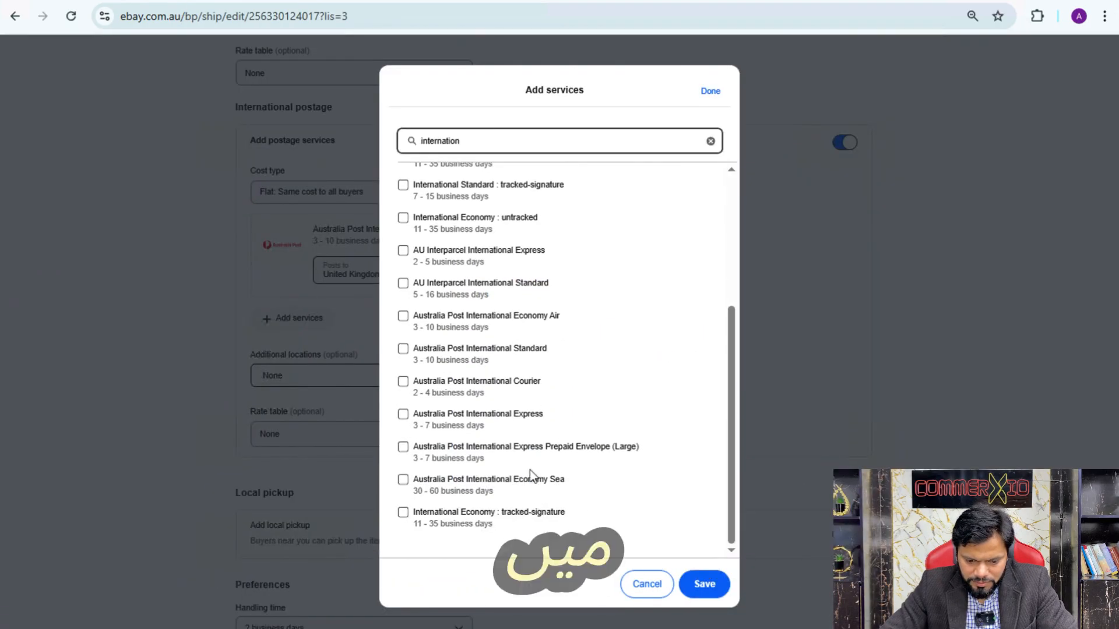
click(508, 415)
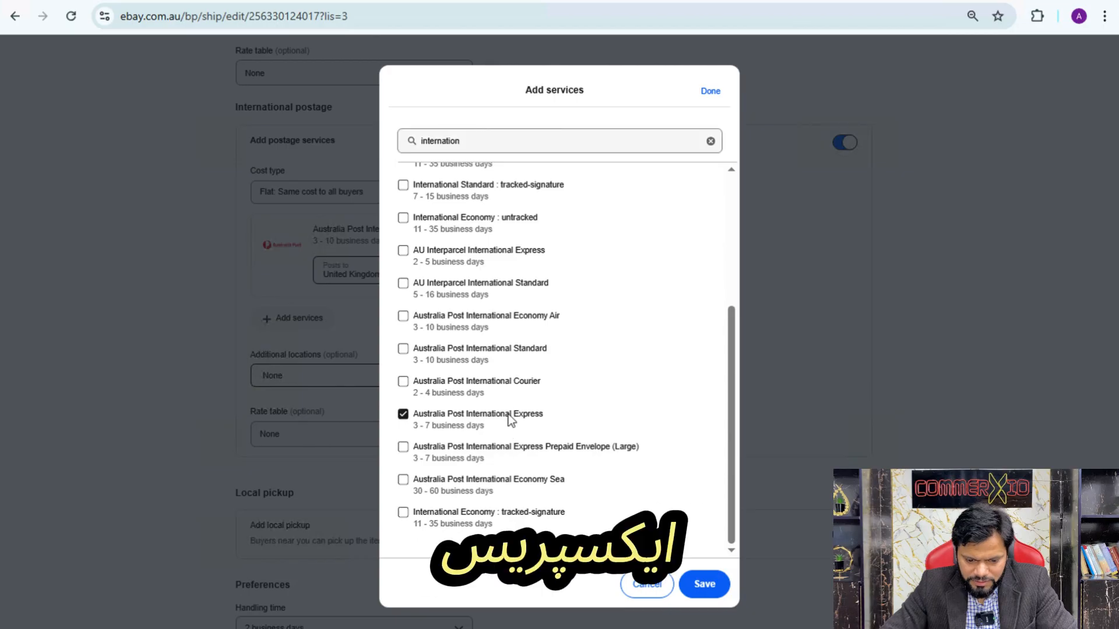
click(704, 584)
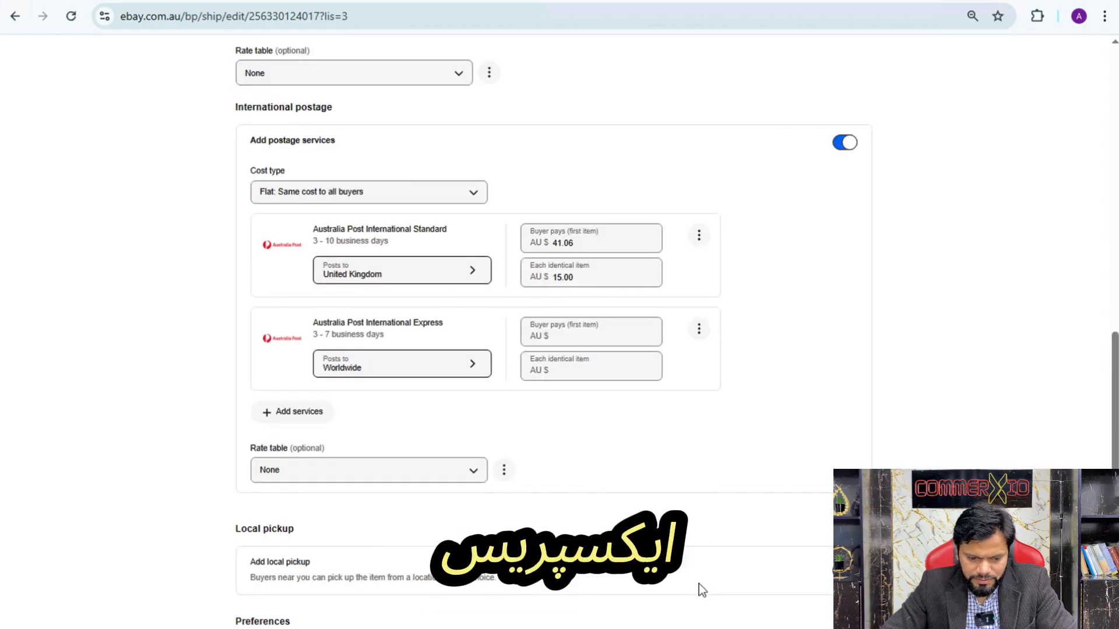
Restrict the Australia Post International Express destination to United Kingdom and select its first-item buyer cost for entry
click(474, 361)
click(449, 166)
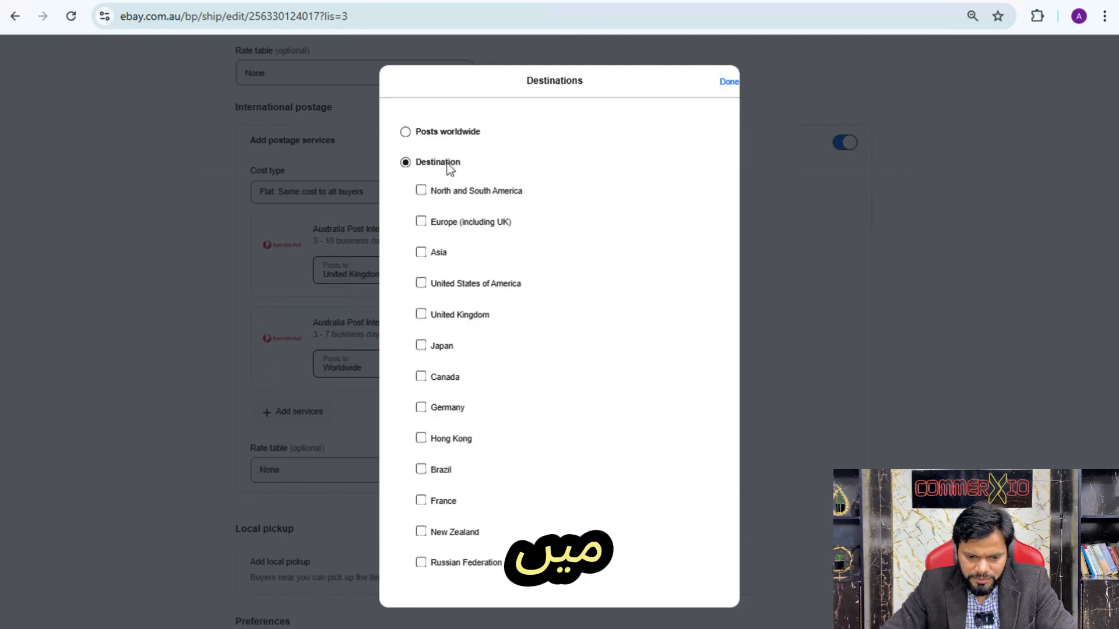
click(449, 313)
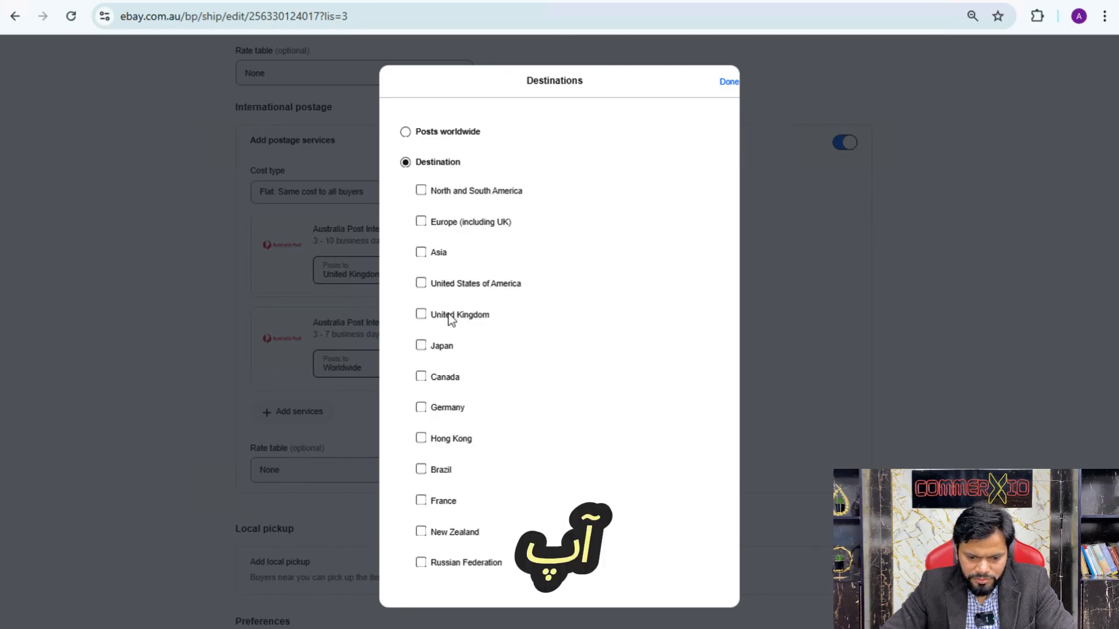
click(729, 83)
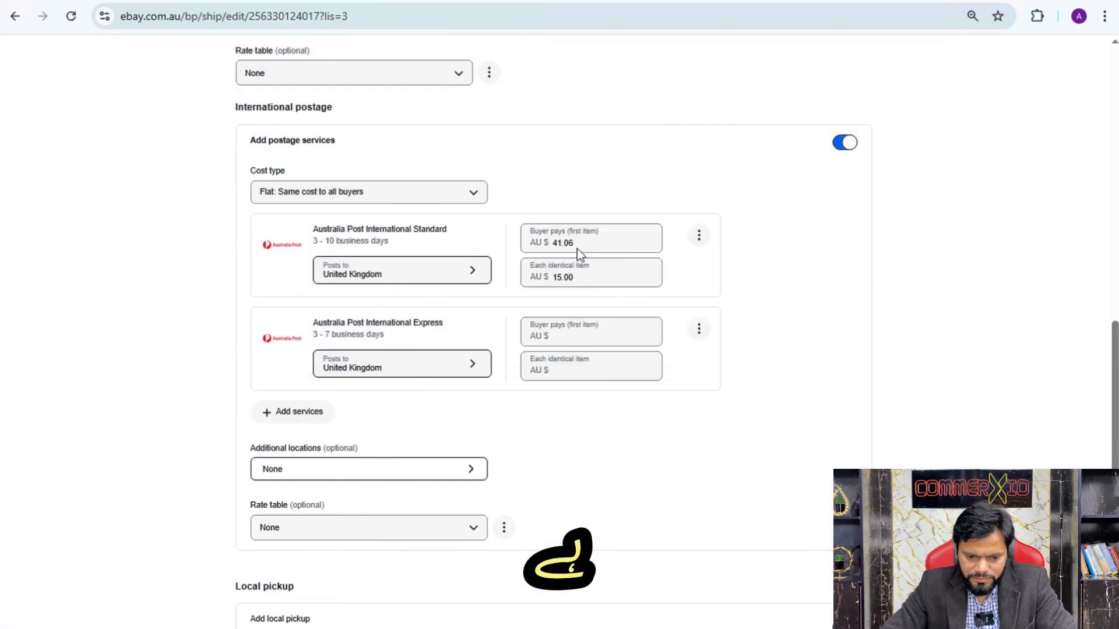
click(569, 340)
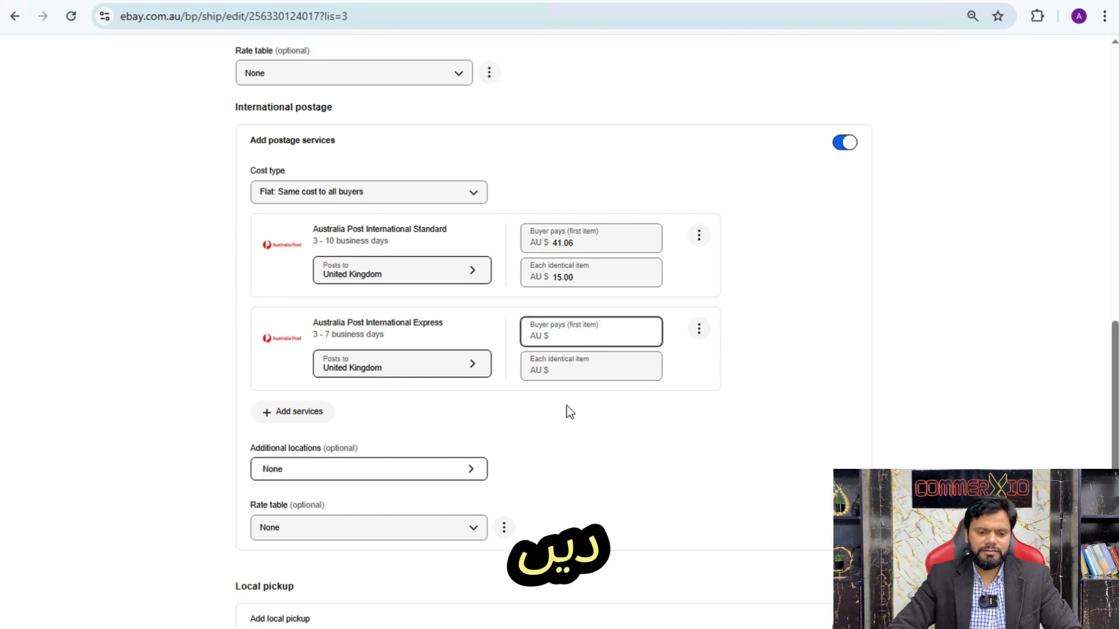
Review the remaining postage settings down to the preferences and switch to the Google Slides presentation on switching on international selling
scroll(574, 478, down, 1)
scroll(575, 527, down, 4)
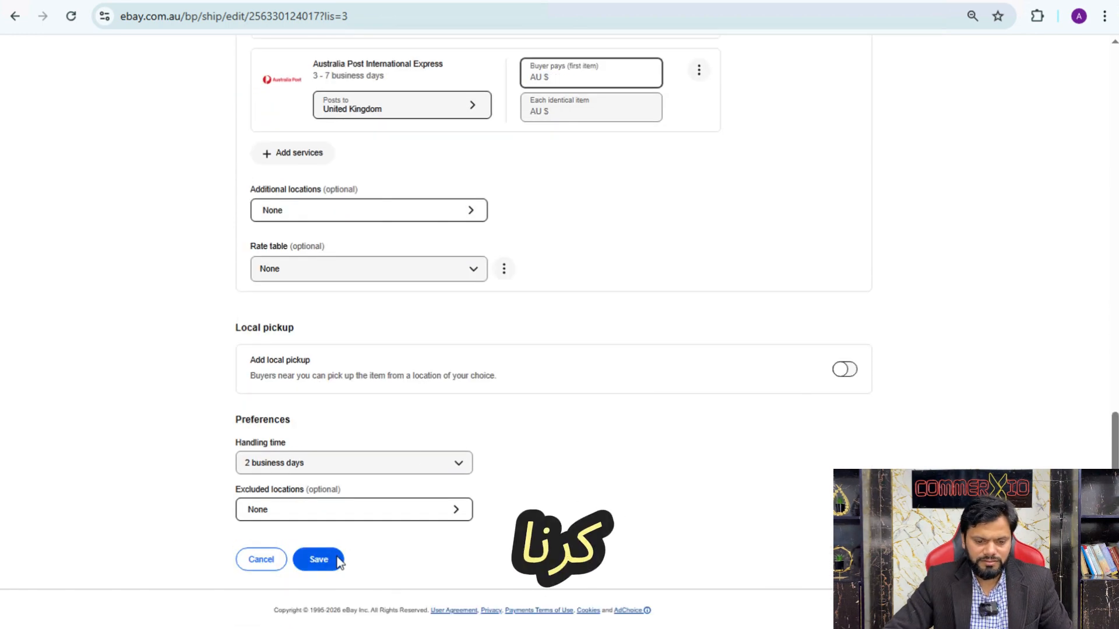
scroll(527, 319, up, 3)
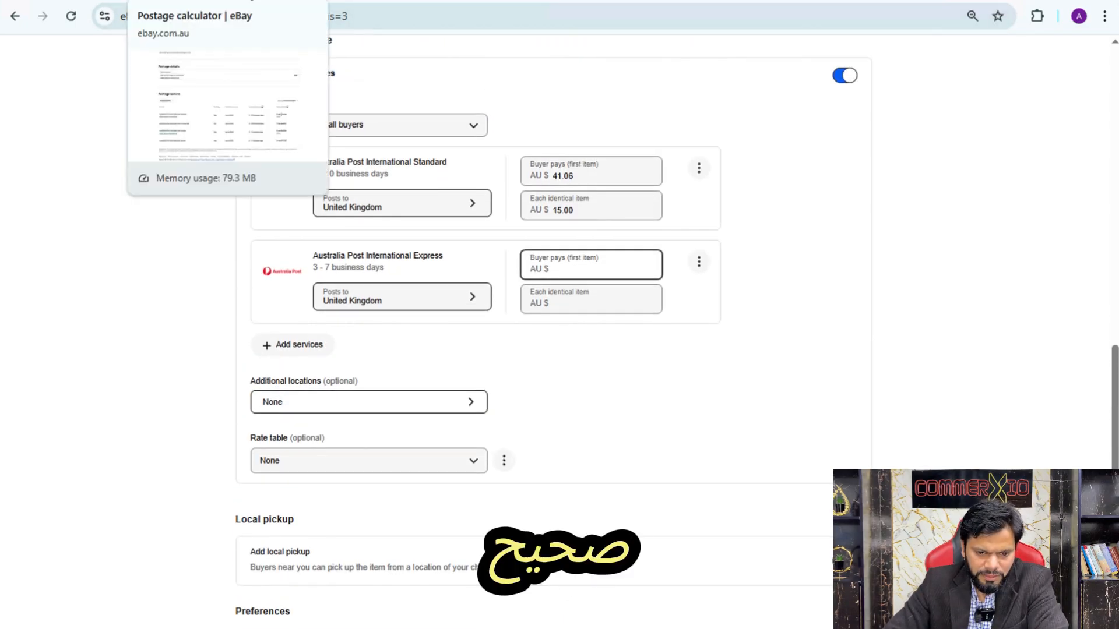
click(367, 1)
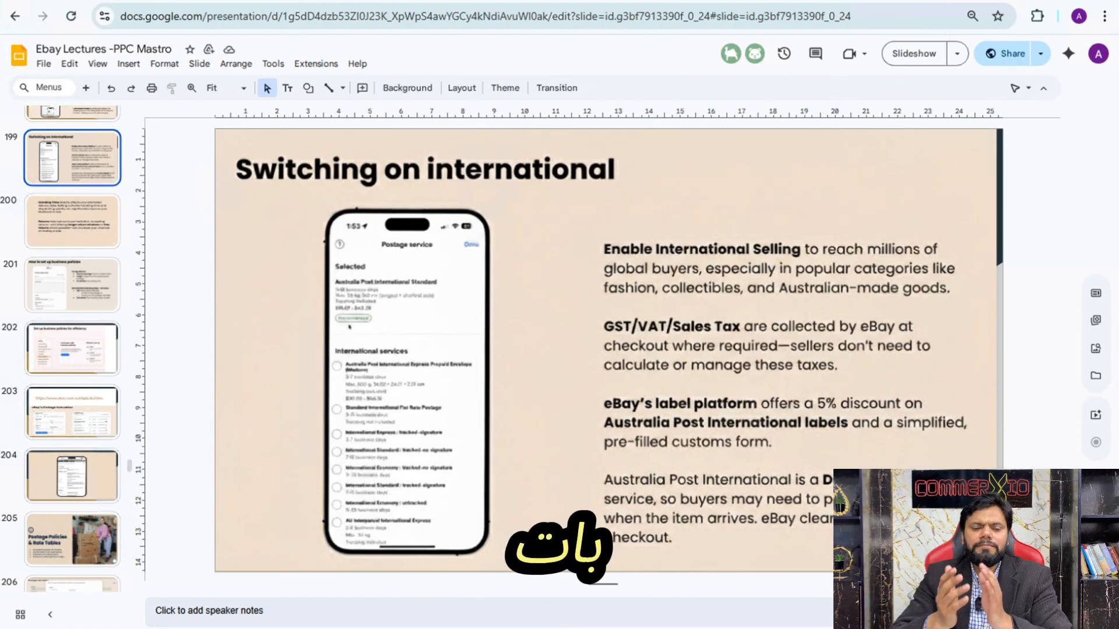